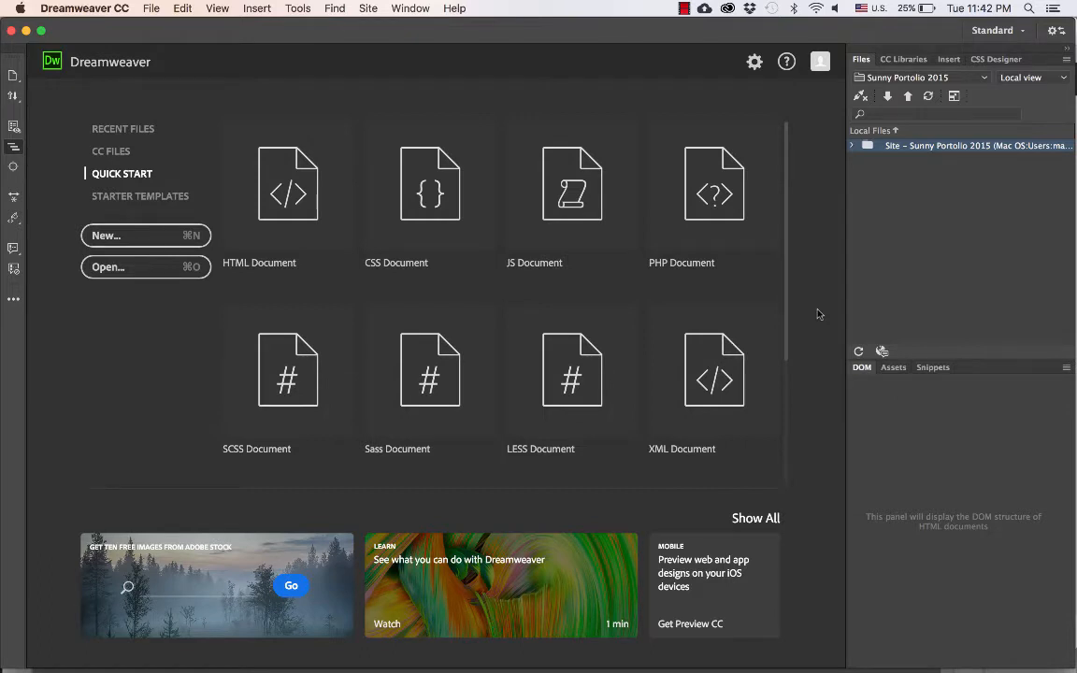
# Step: Switch to Finder, widen the Name column of the 2017 portfolio folder, and reposition and enlarge the window
pyautogui.moveTo(197, 665)
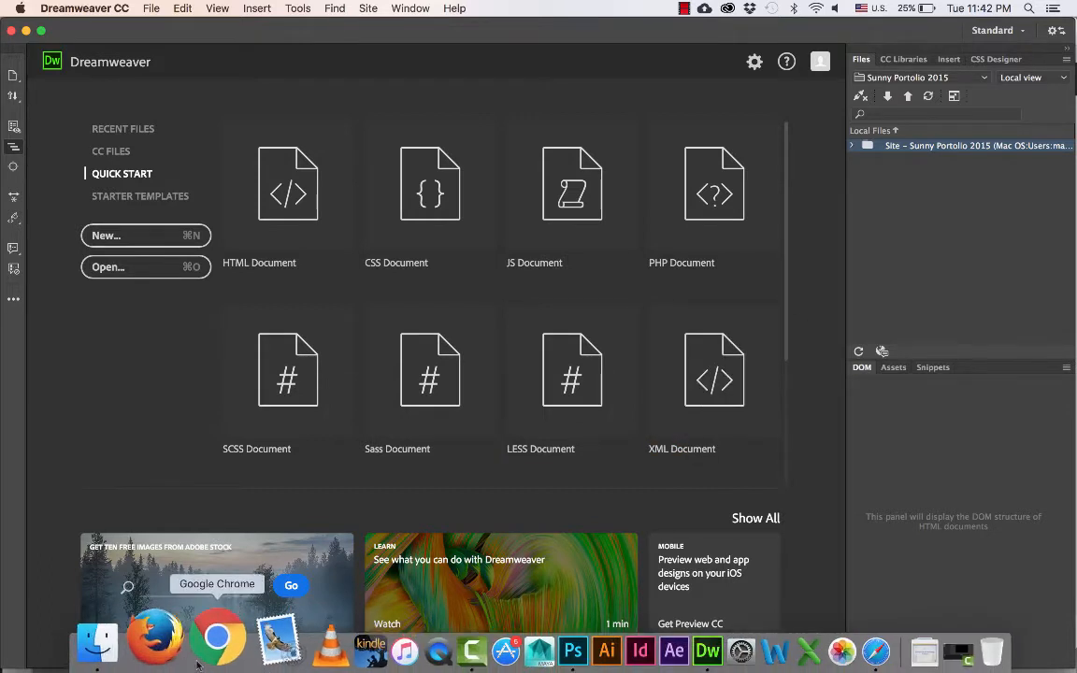
pyautogui.click(97, 643)
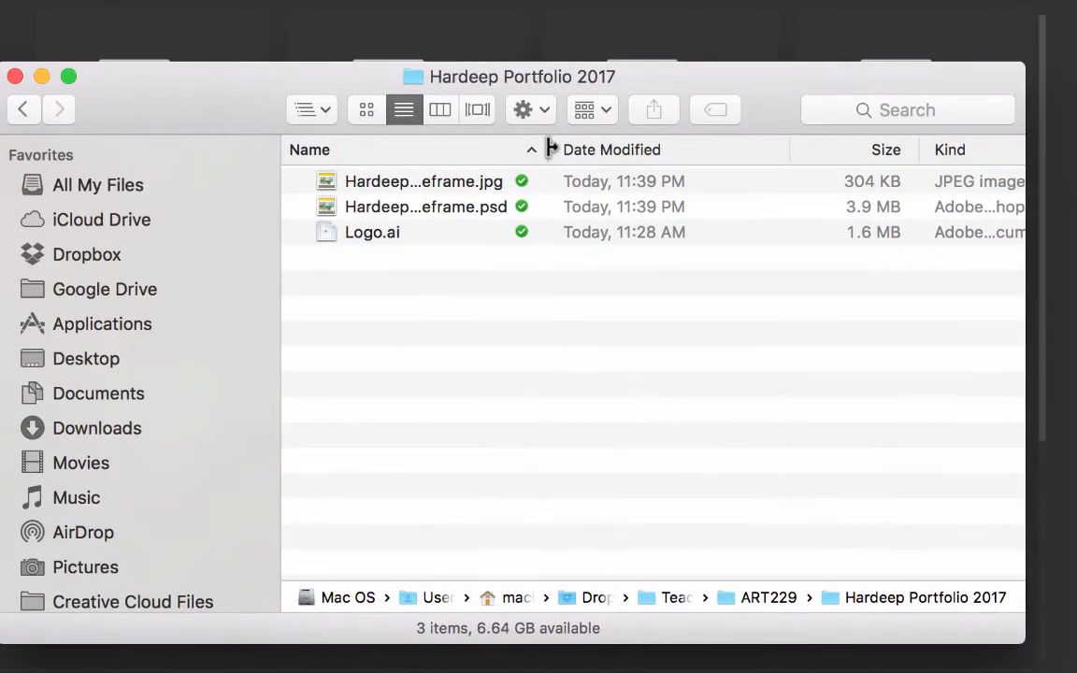
pyautogui.moveTo(550, 149); pyautogui.dragTo(695, 146)
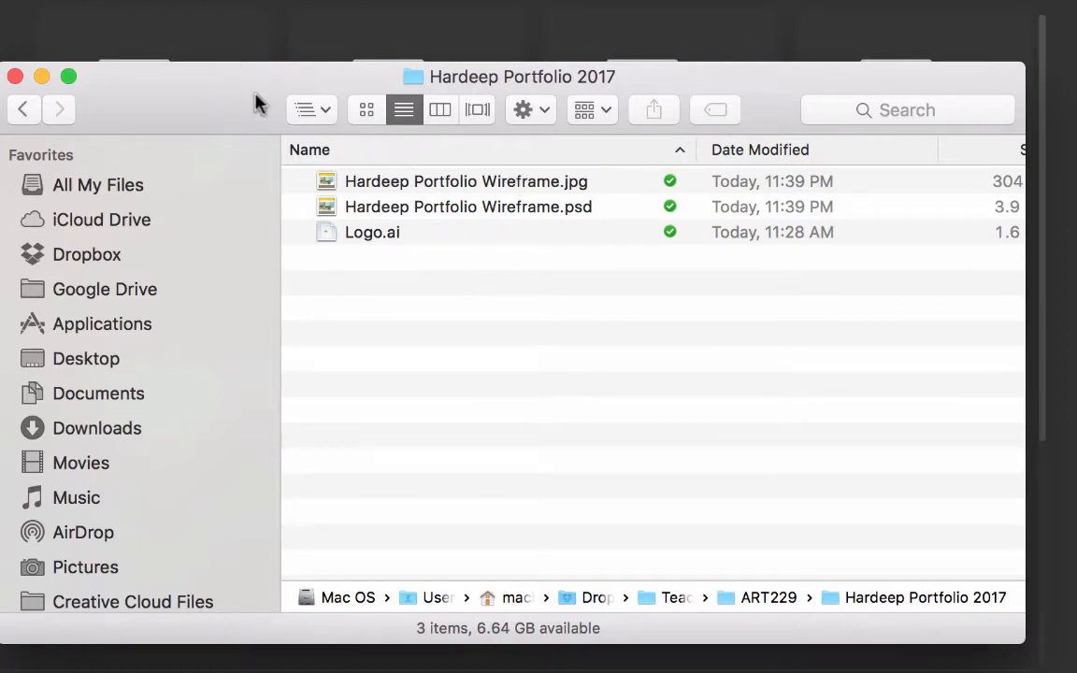
pyautogui.moveTo(259, 102); pyautogui.dragTo(207, 159)
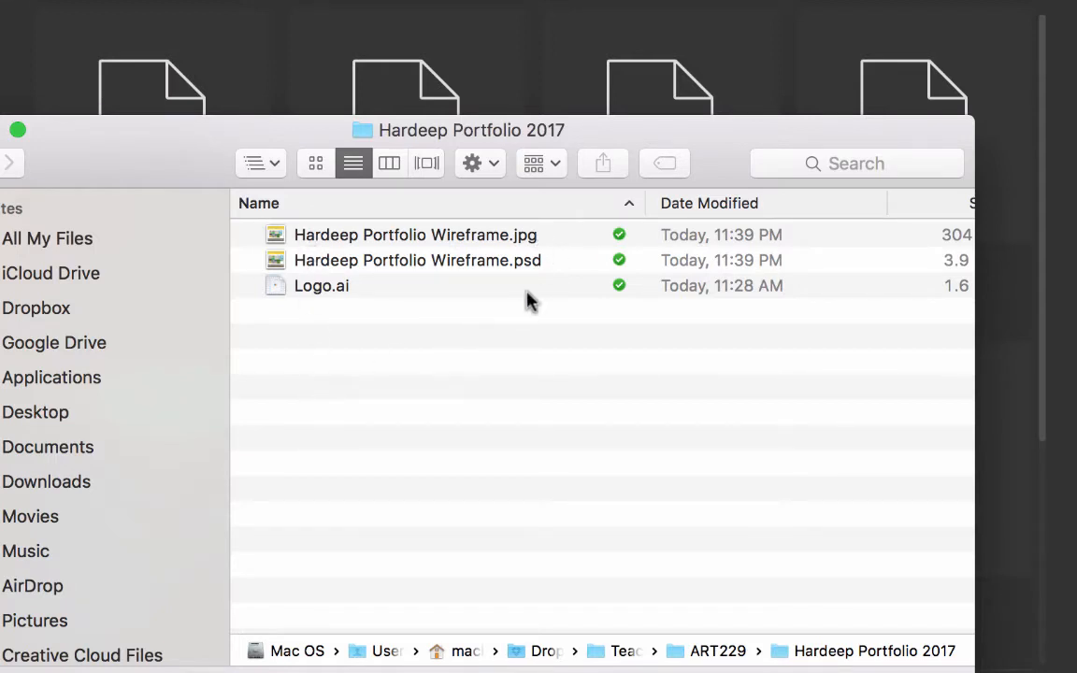
pyautogui.moveTo(711, 144); pyautogui.dragTo(685, 144)
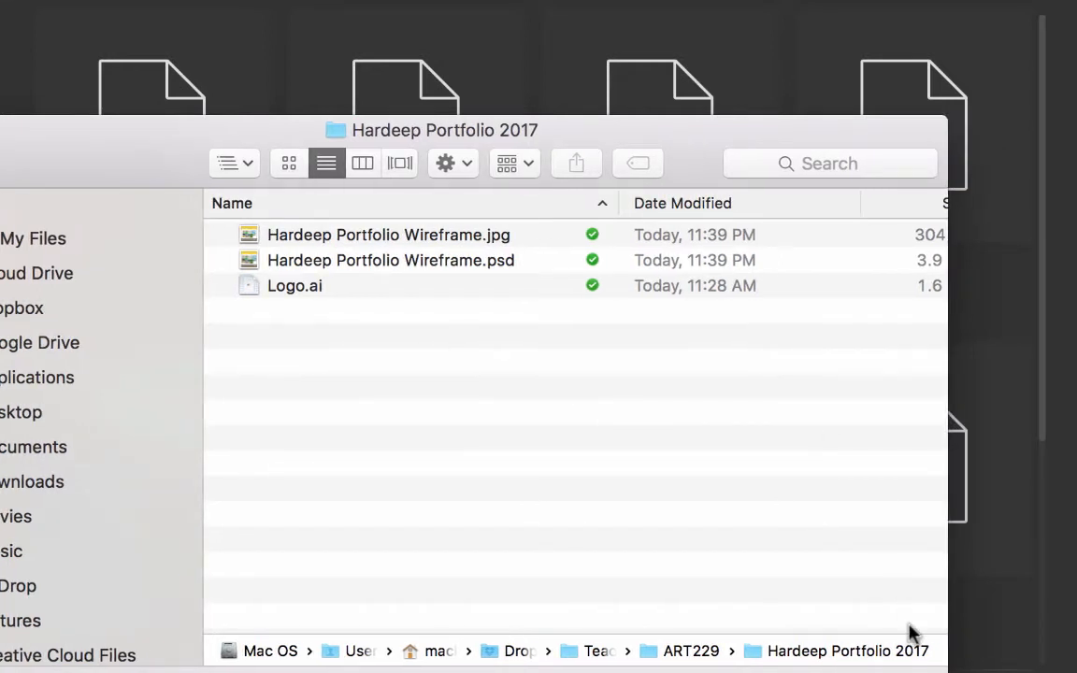
pyautogui.moveTo(946, 672); pyautogui.dragTo(1004, 671)
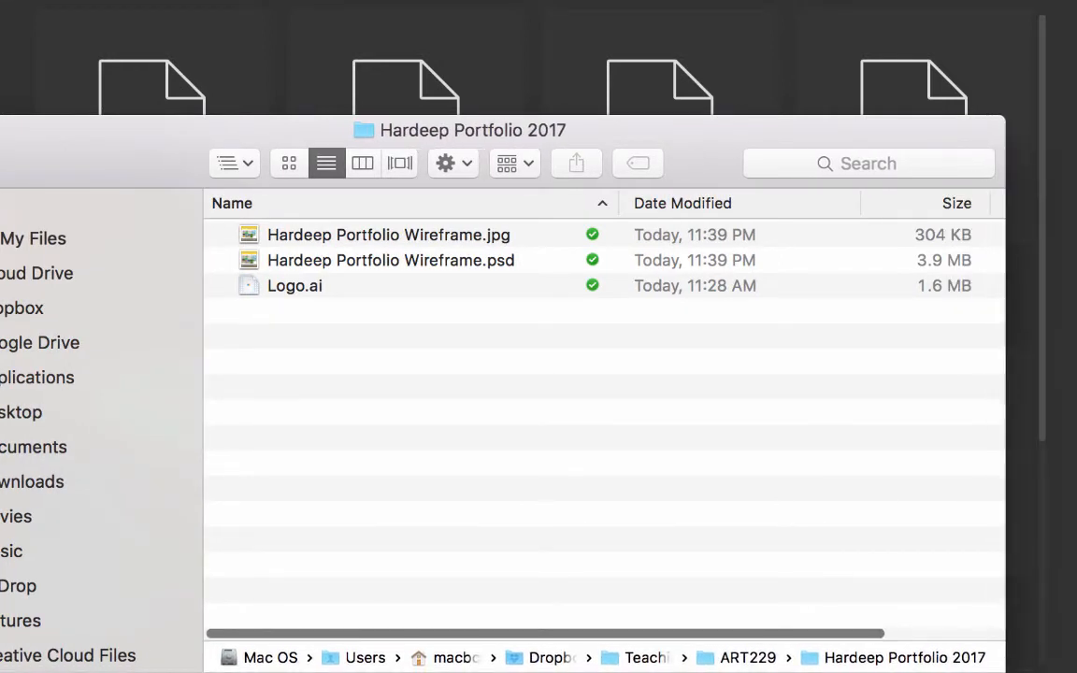
# Step: Create a folder named "Site Files" inside the 2017 portfolio folder and open it
pyautogui.rightClick(322, 390)
pyautogui.click(354, 394)
pyautogui.write('Site ')
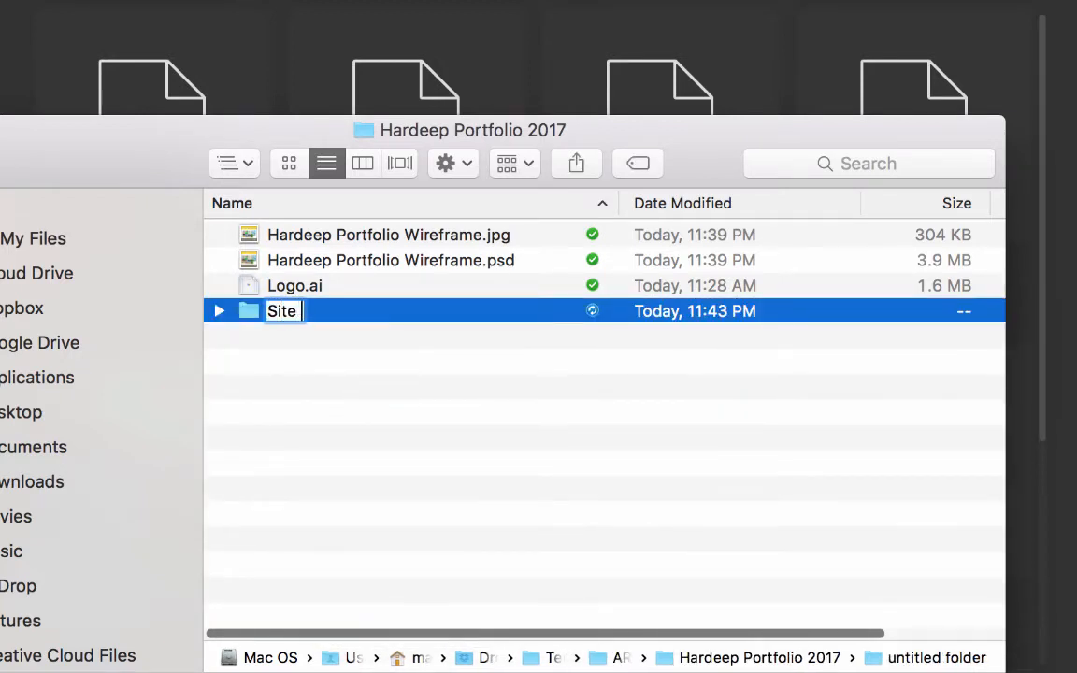
pyautogui.write('Files')
pyautogui.press('Return')
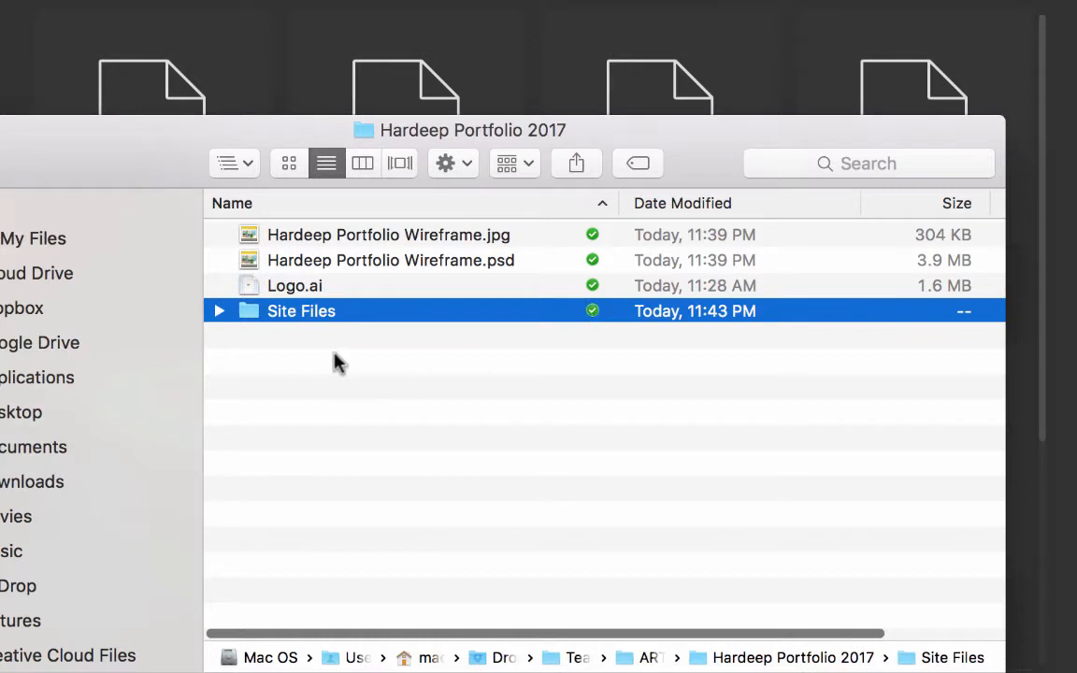
pyautogui.click(313, 343)
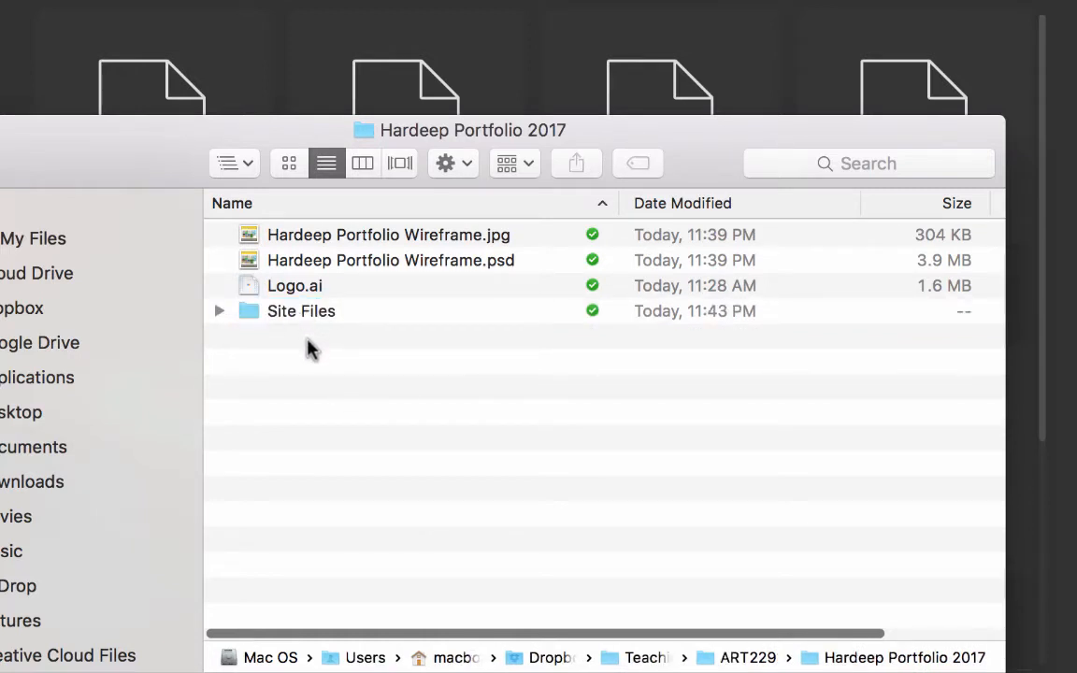
pyautogui.doubleClick(247, 316)
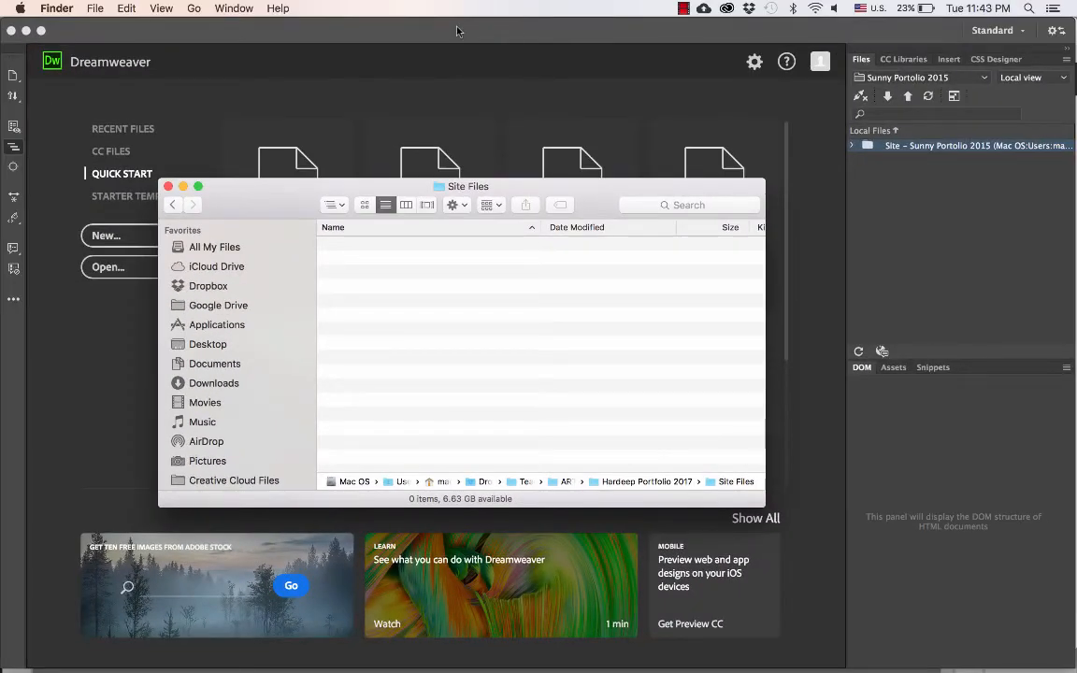
# Step: Switch to Dreamweaver and start a new site, naming it with the owner's first name followed by "Portfolio 2017"
pyautogui.click(457, 30)
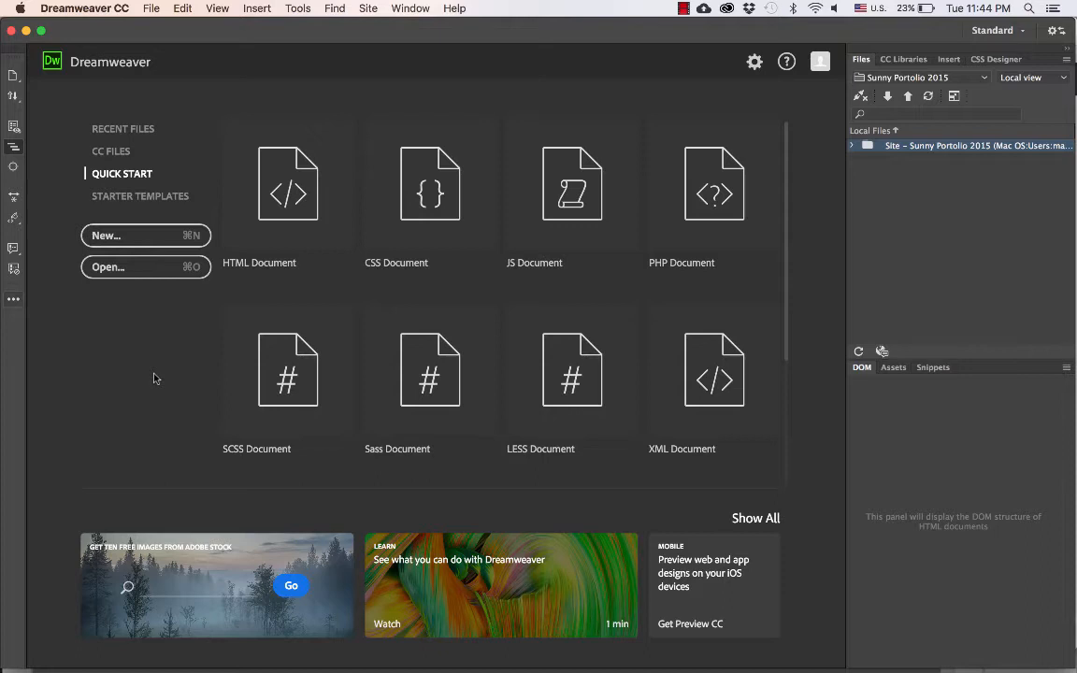
pyautogui.click(131, 638)
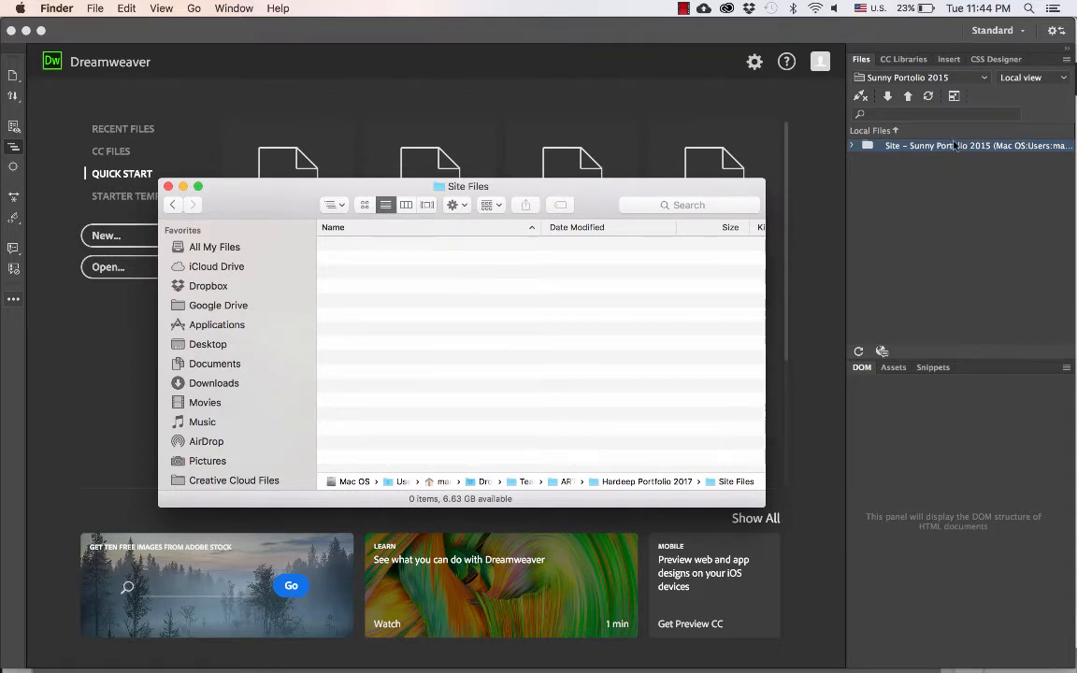
pyautogui.click(507, 38)
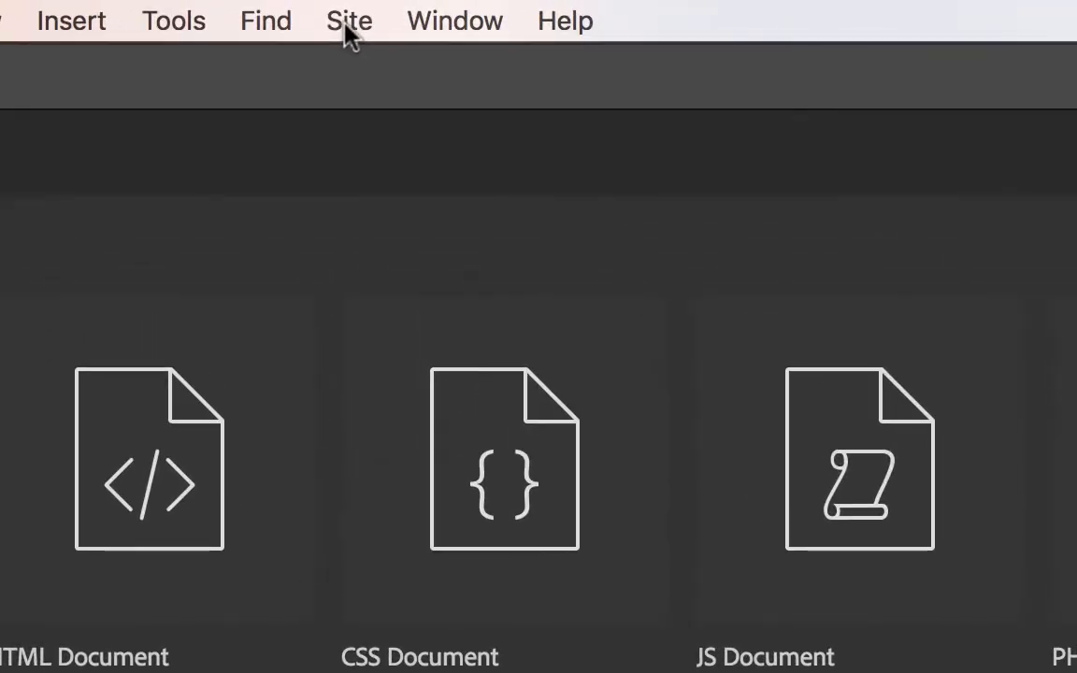
pyautogui.click(348, 27)
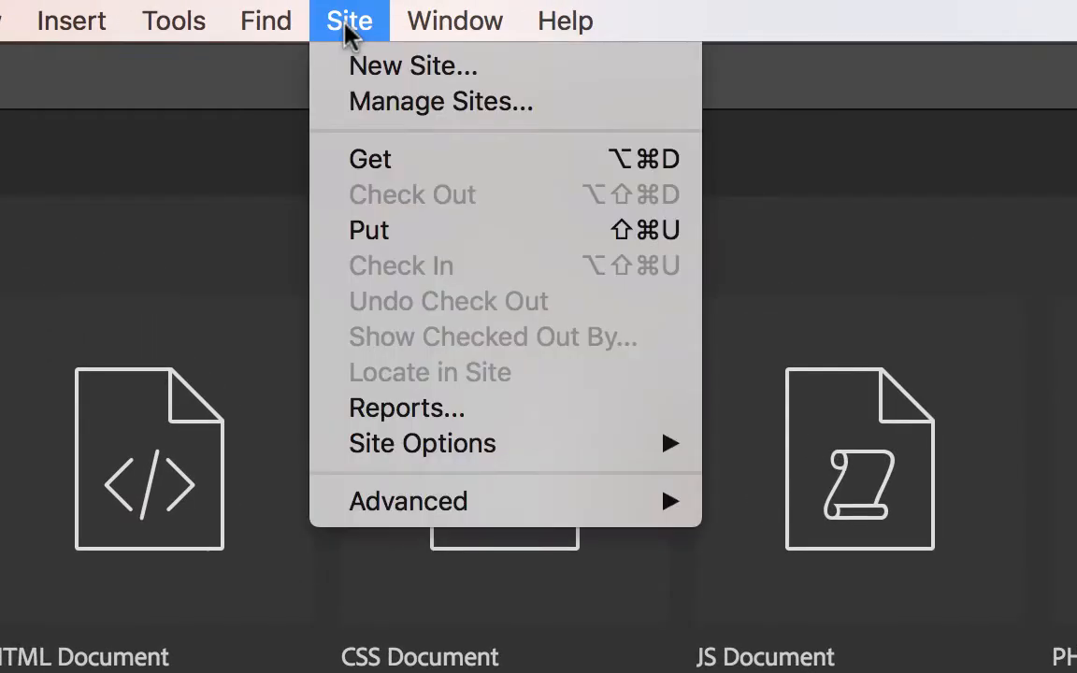
pyautogui.click(392, 72)
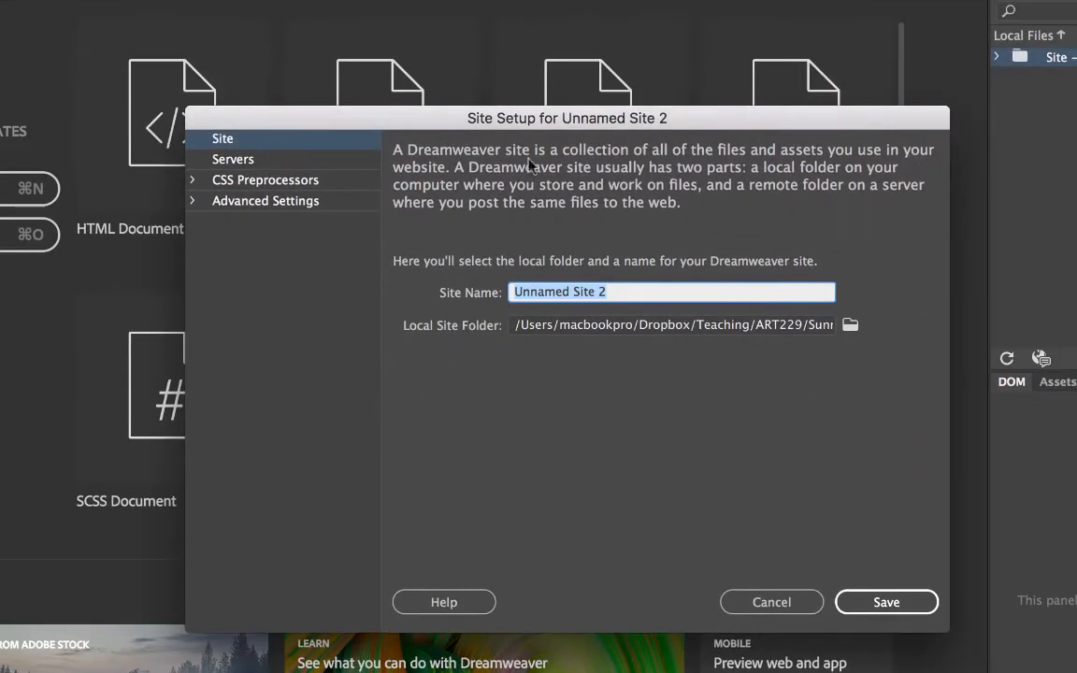
pyautogui.moveTo(501, 146); pyautogui.dragTo(383, 29)
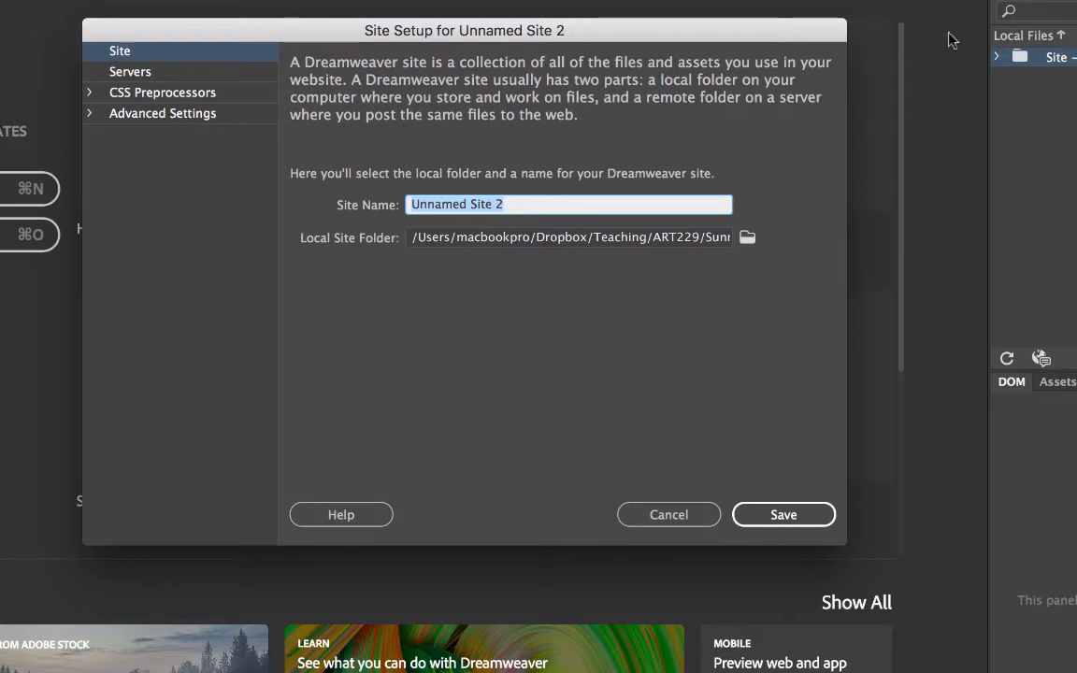
pyautogui.moveTo(623, 38); pyautogui.dragTo(606, 14)
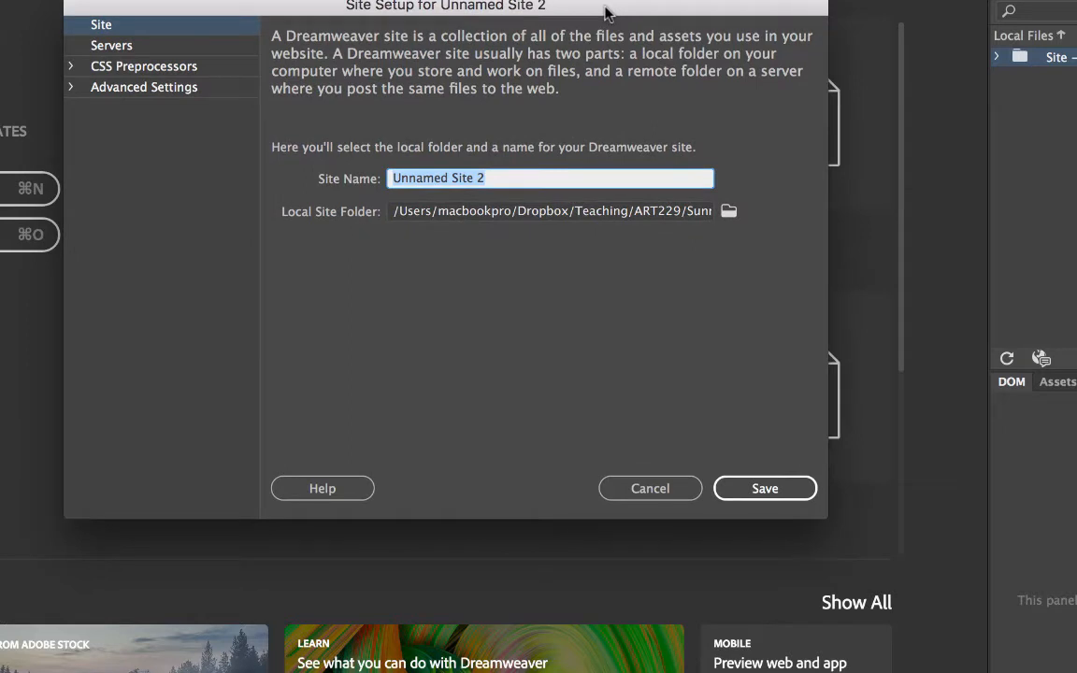
pyautogui.write('Hardeep ')
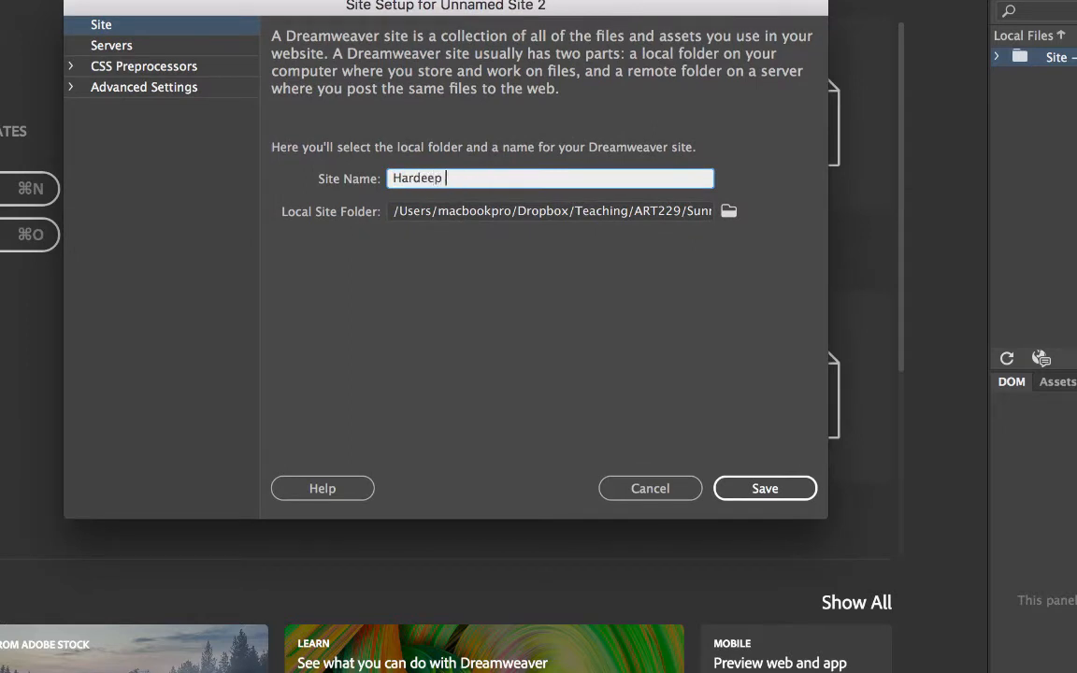
pyautogui.write('Portfolio 2017')
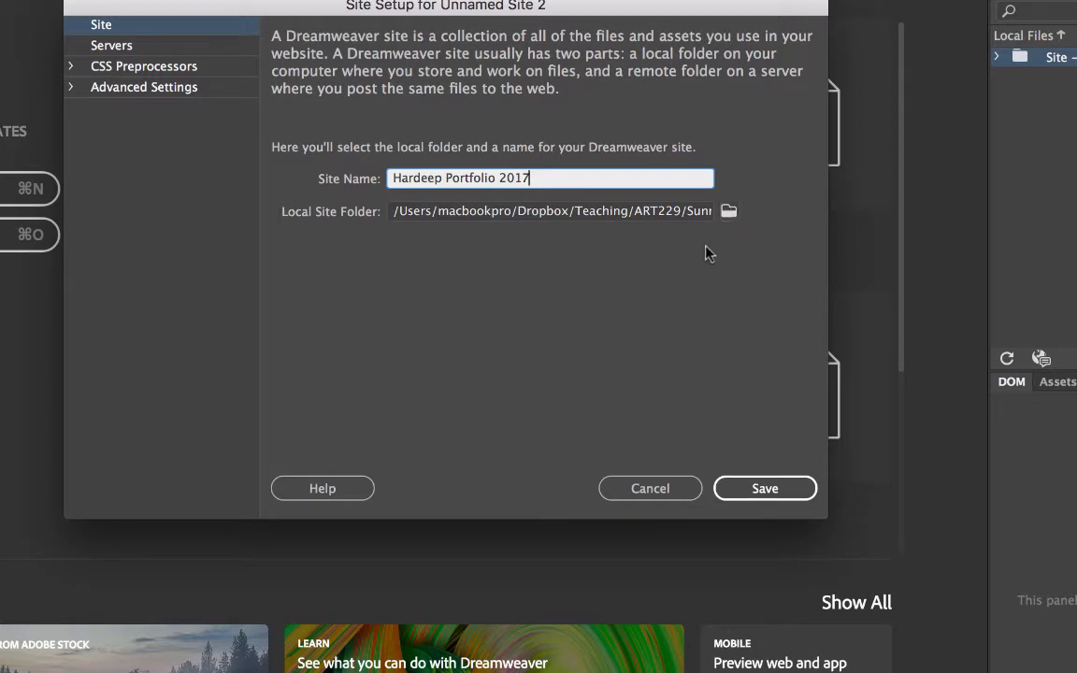
# Step: Set the local site folder to Site Files inside the 2017 portfolio folder under ART229
pyautogui.click(729, 212)
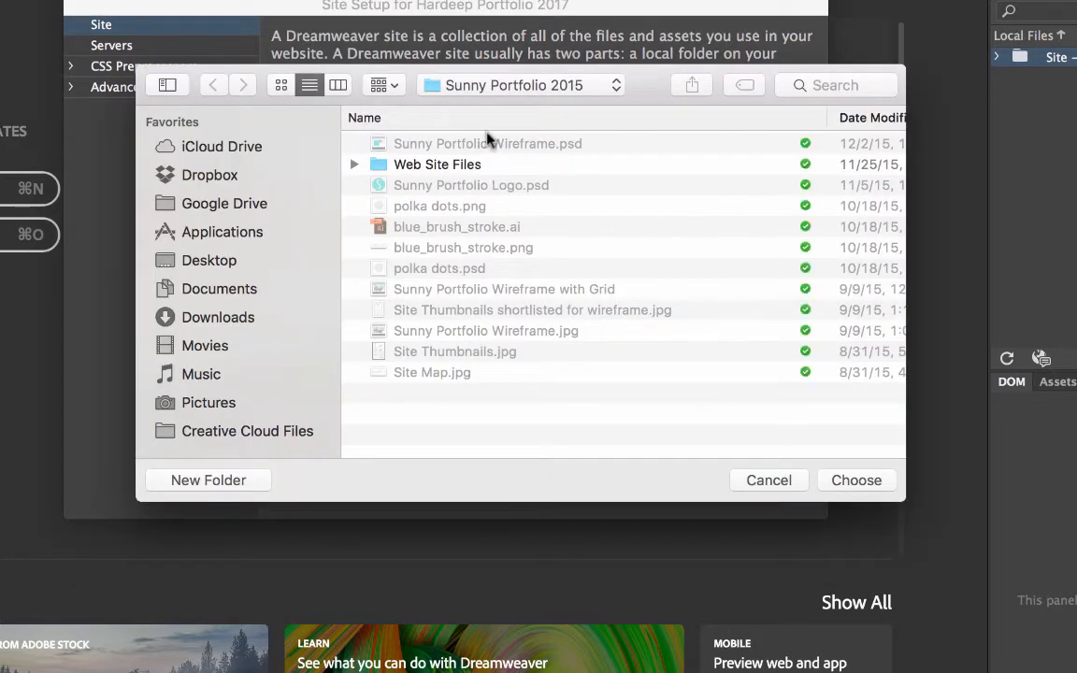
pyautogui.click(447, 82)
pyautogui.click(500, 108)
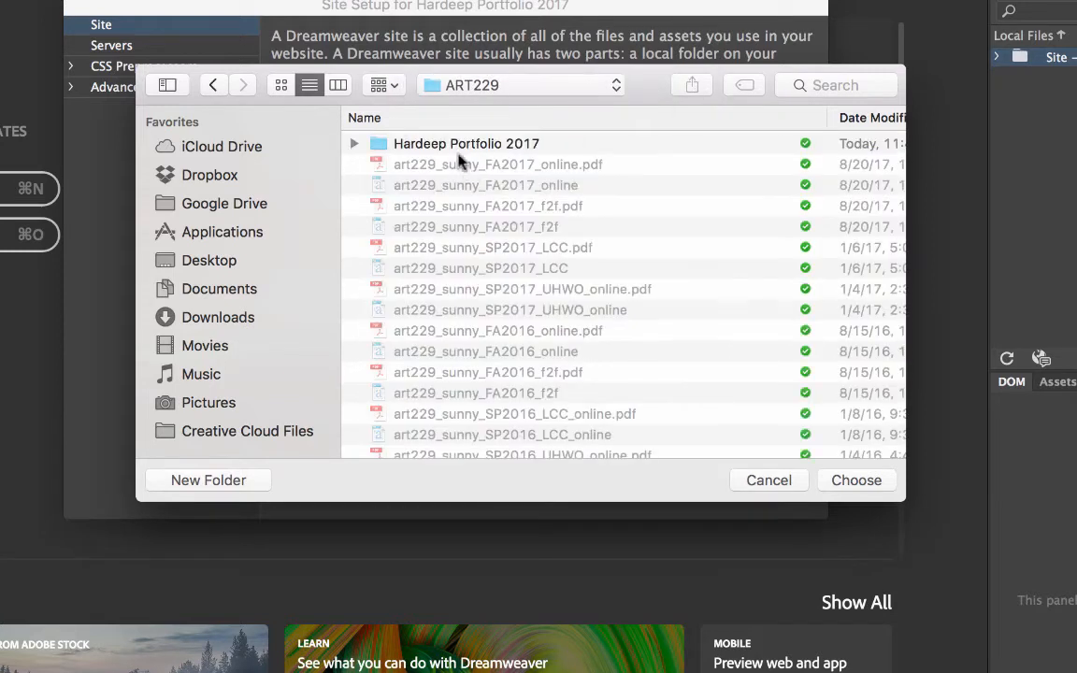
pyautogui.doubleClick(457, 147)
pyautogui.doubleClick(439, 146)
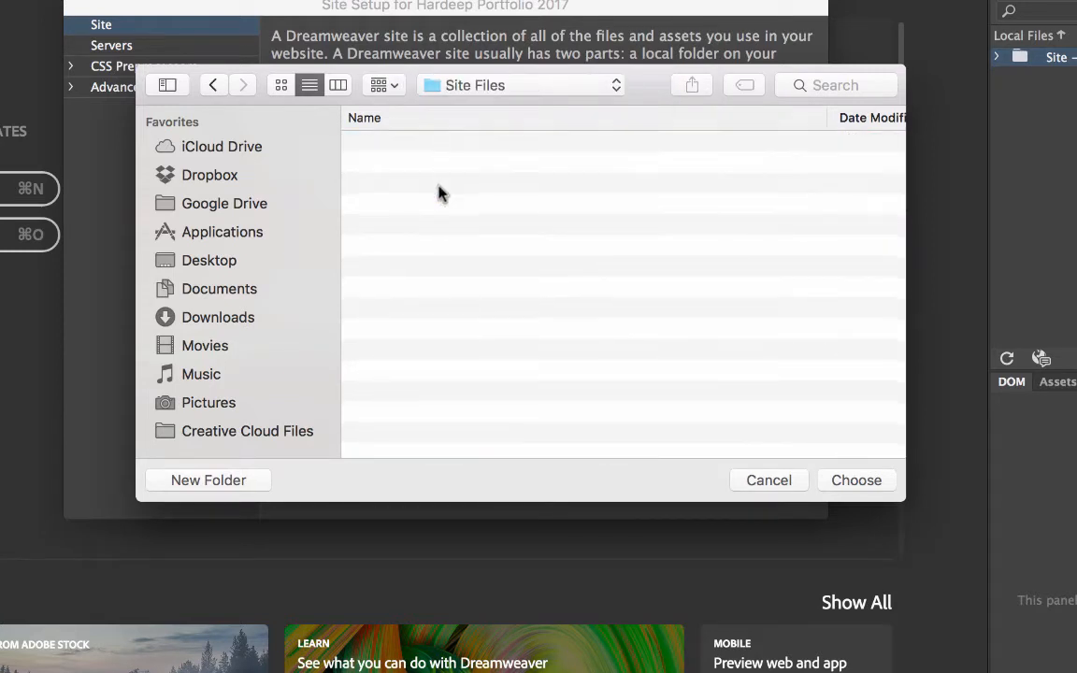
pyautogui.click(861, 482)
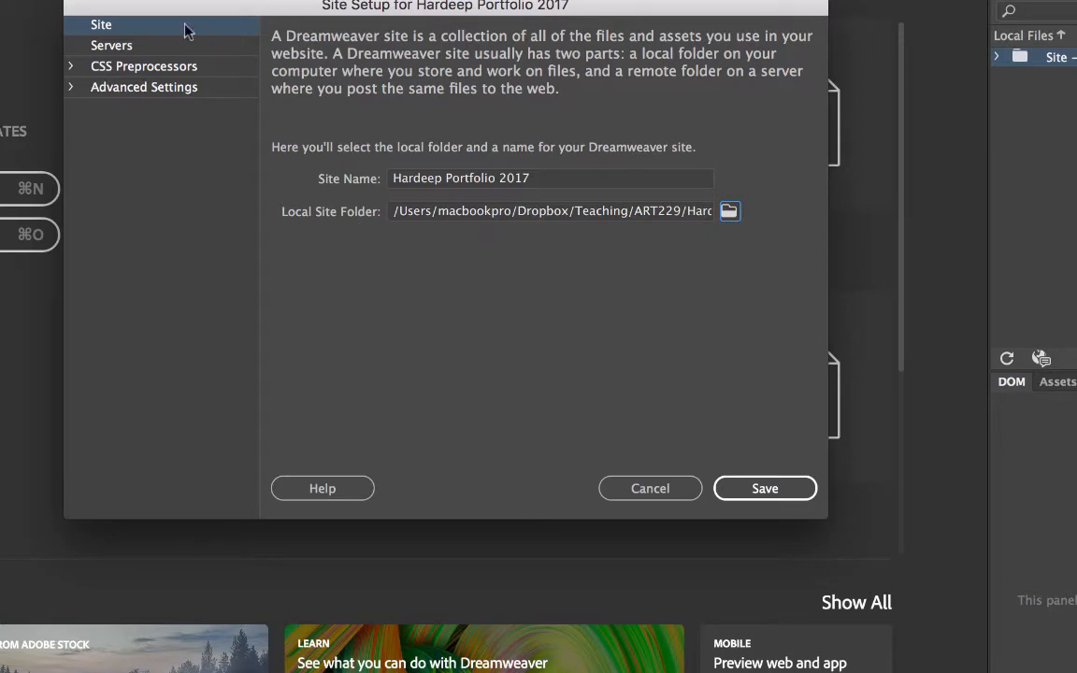
# Step: Add a server to the site named "UH server" plus the owner's first name, connecting using SFTP
pyautogui.click(125, 54)
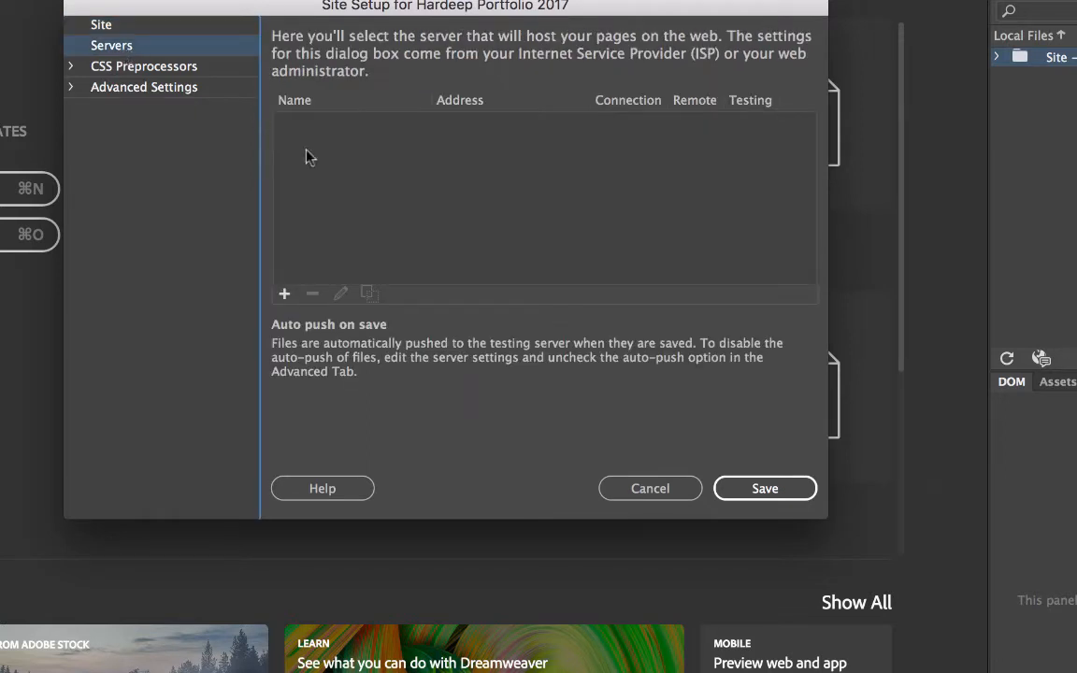
pyautogui.click(286, 295)
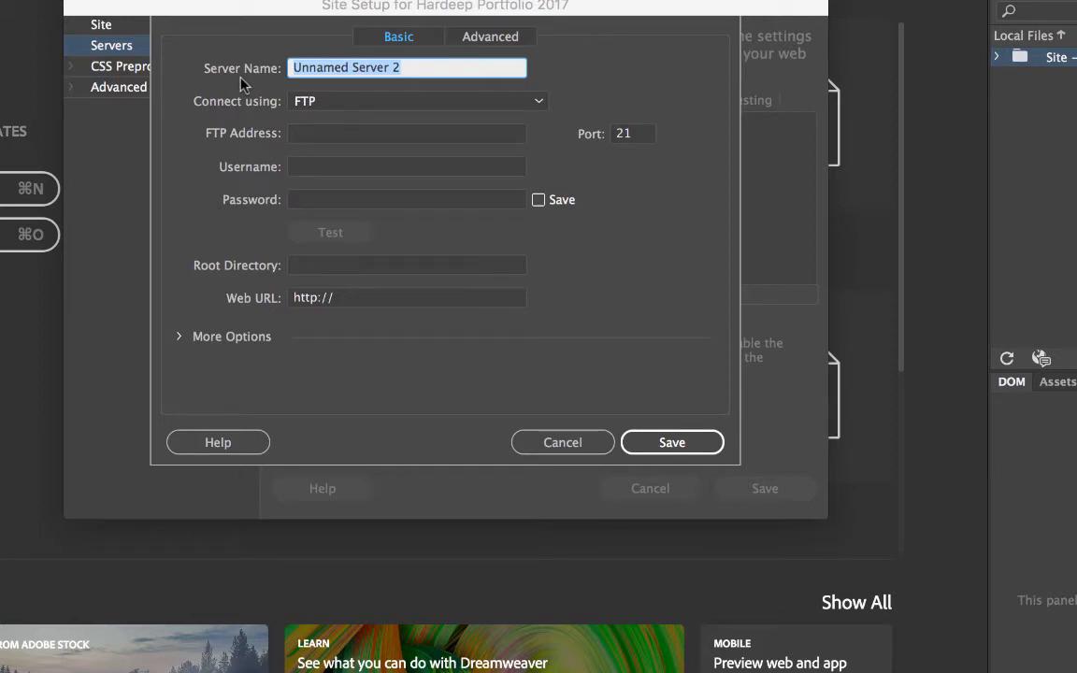
pyautogui.write('UH')
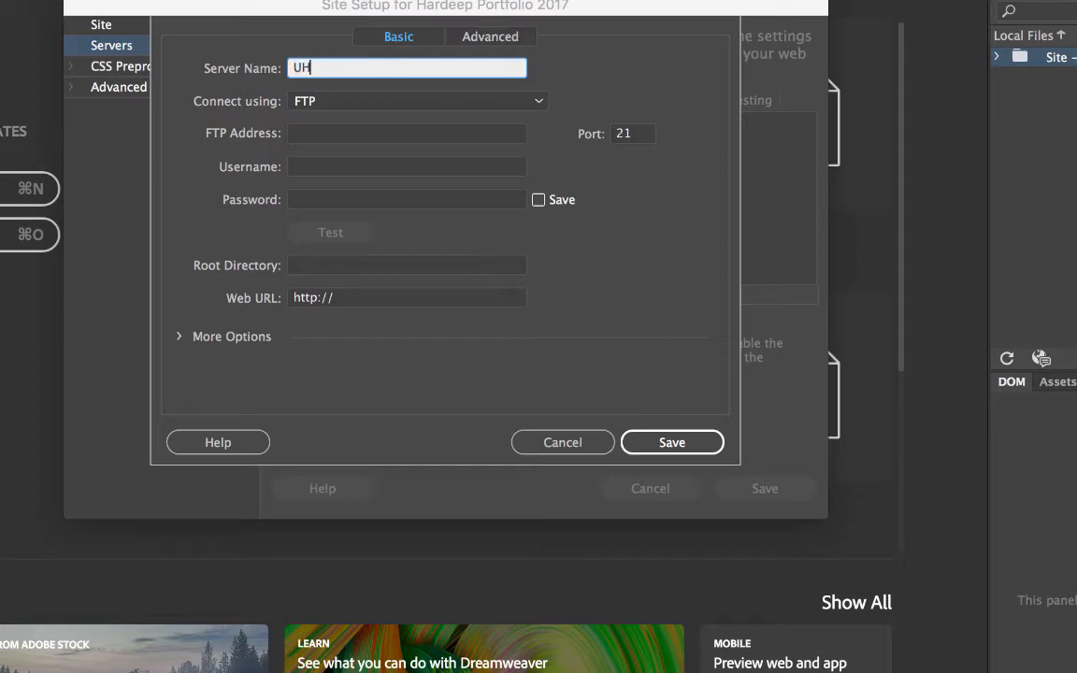
pyautogui.write(' server Hardeep')
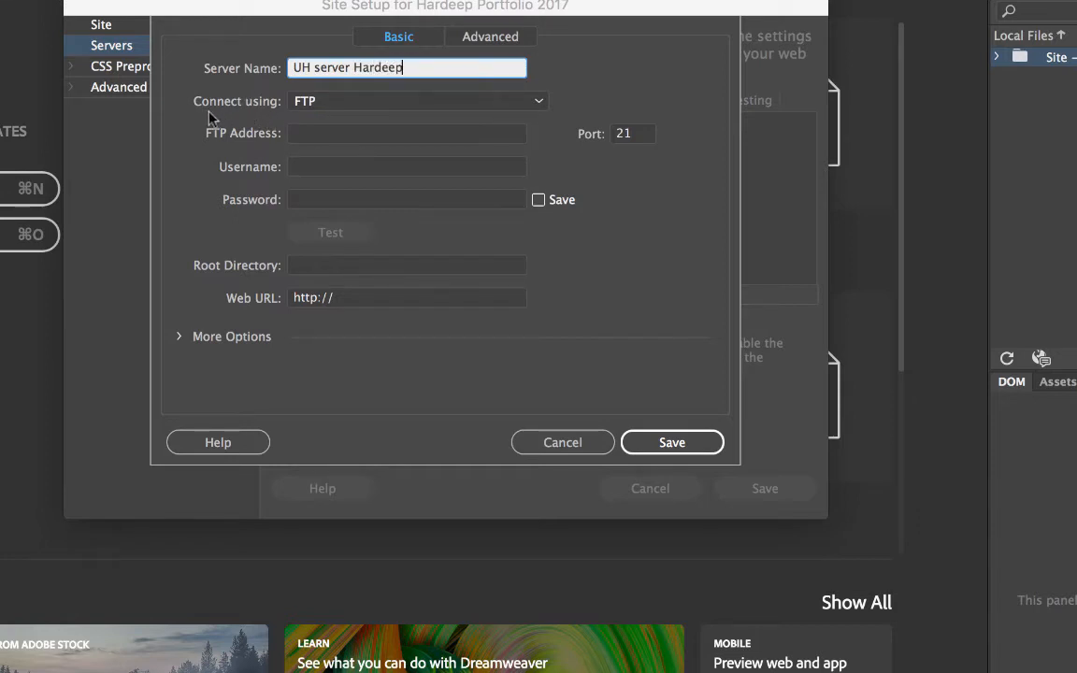
pyautogui.click(328, 105)
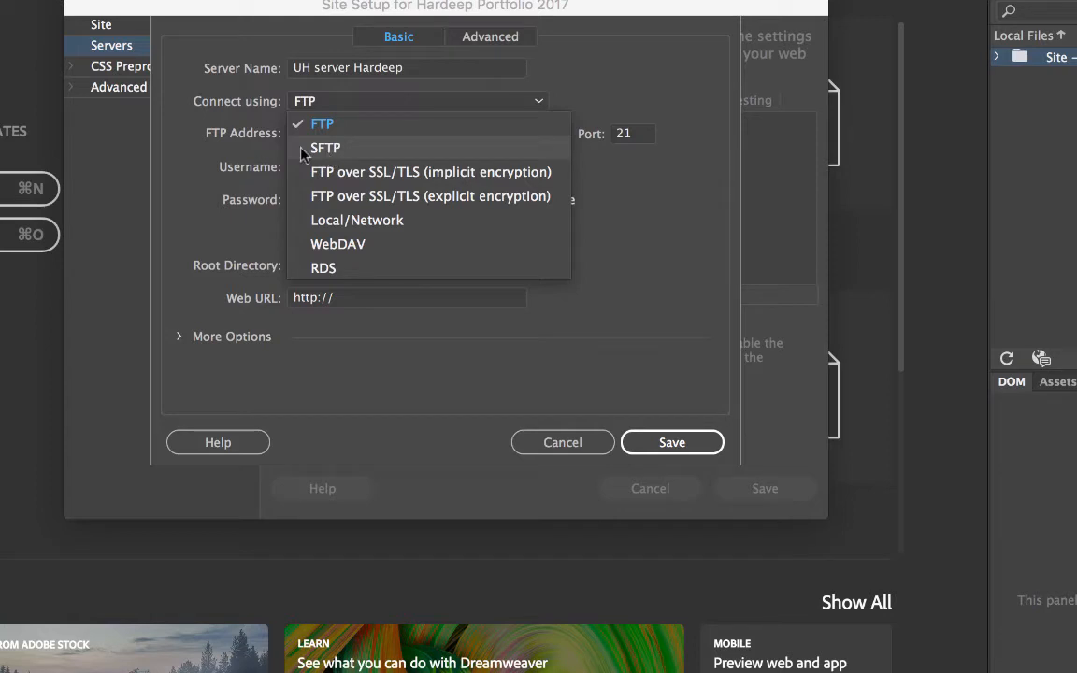
pyautogui.click(351, 147)
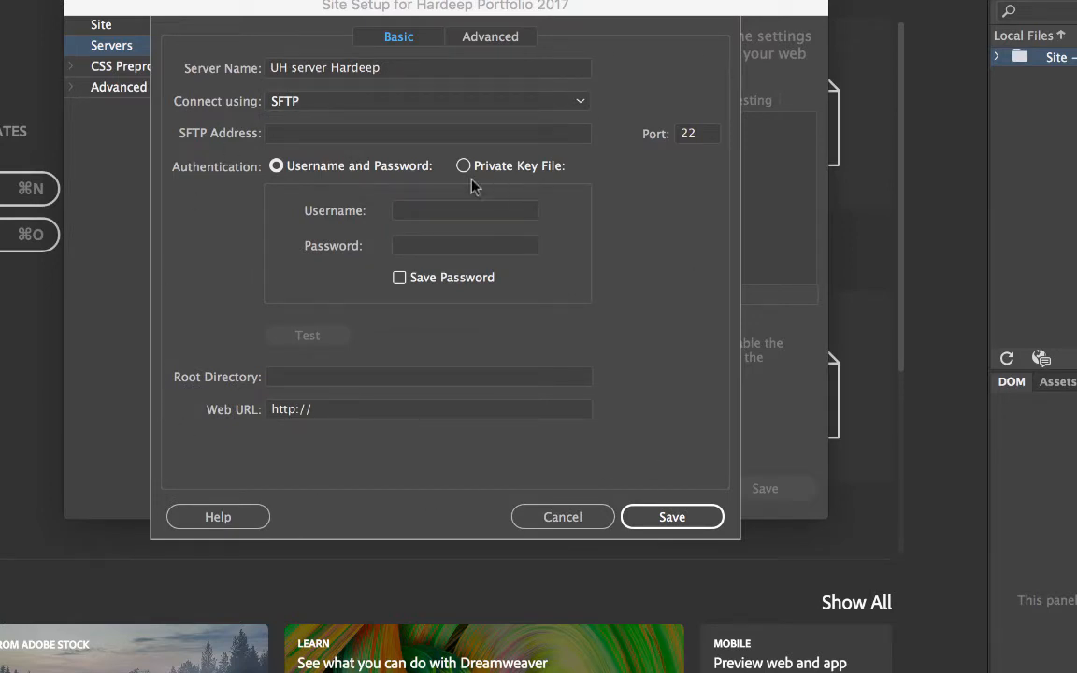
# Step: Set the server's SFTP address to uhunix.hawaii.edu
pyautogui.click(292, 133)
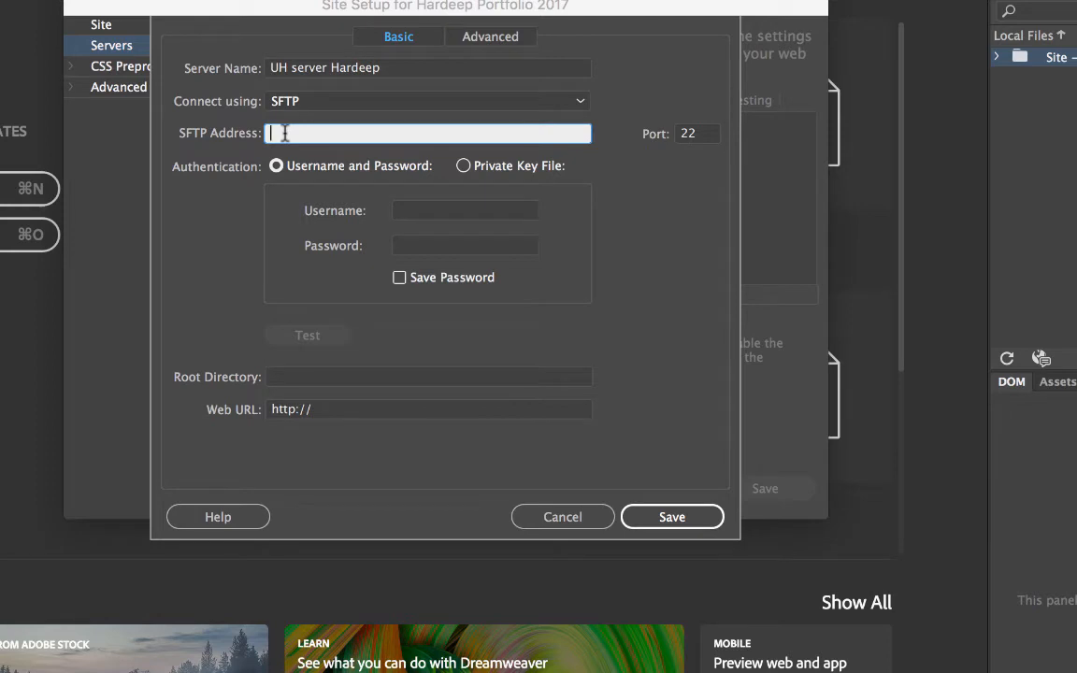
pyautogui.write('u')
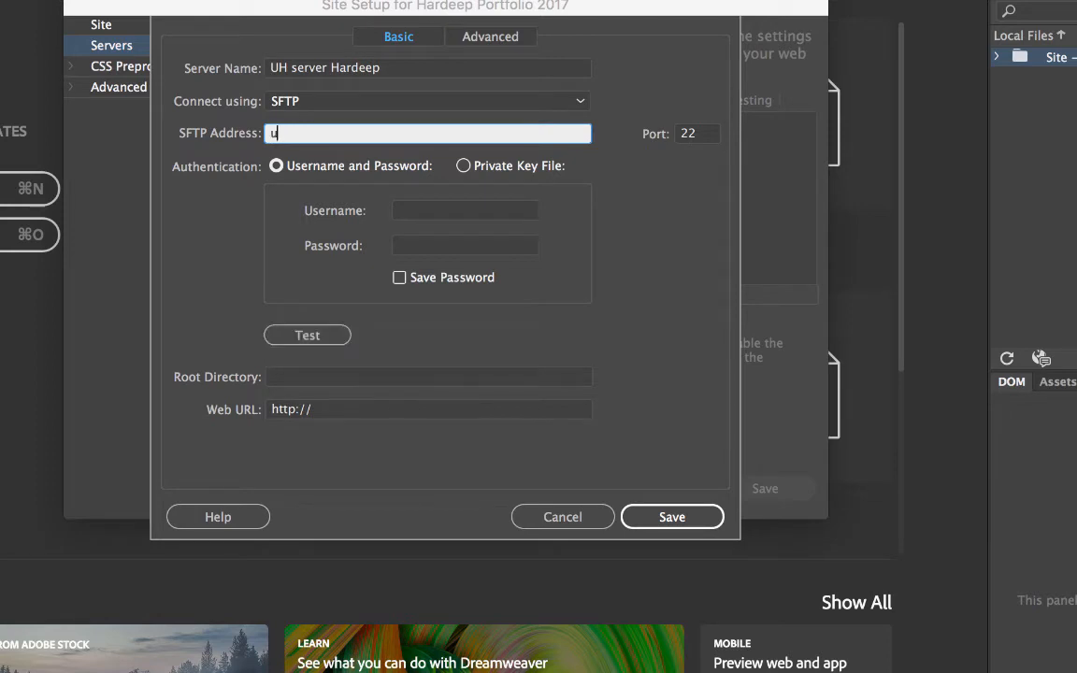
pyautogui.write('huni')
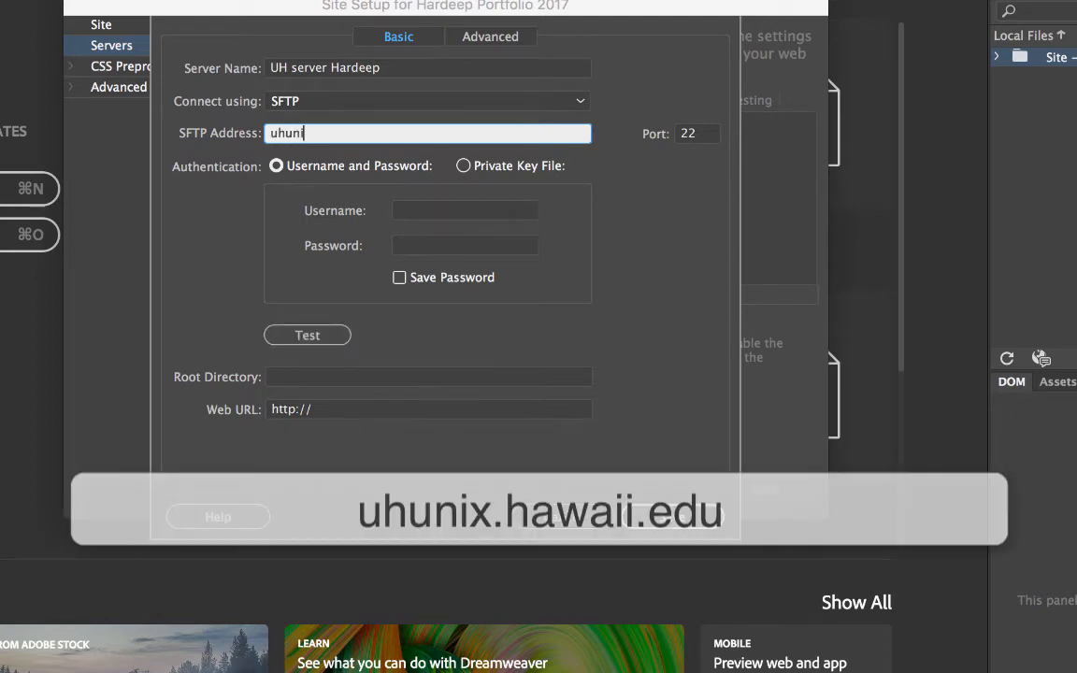
pyautogui.write('x.hawaii.edu')
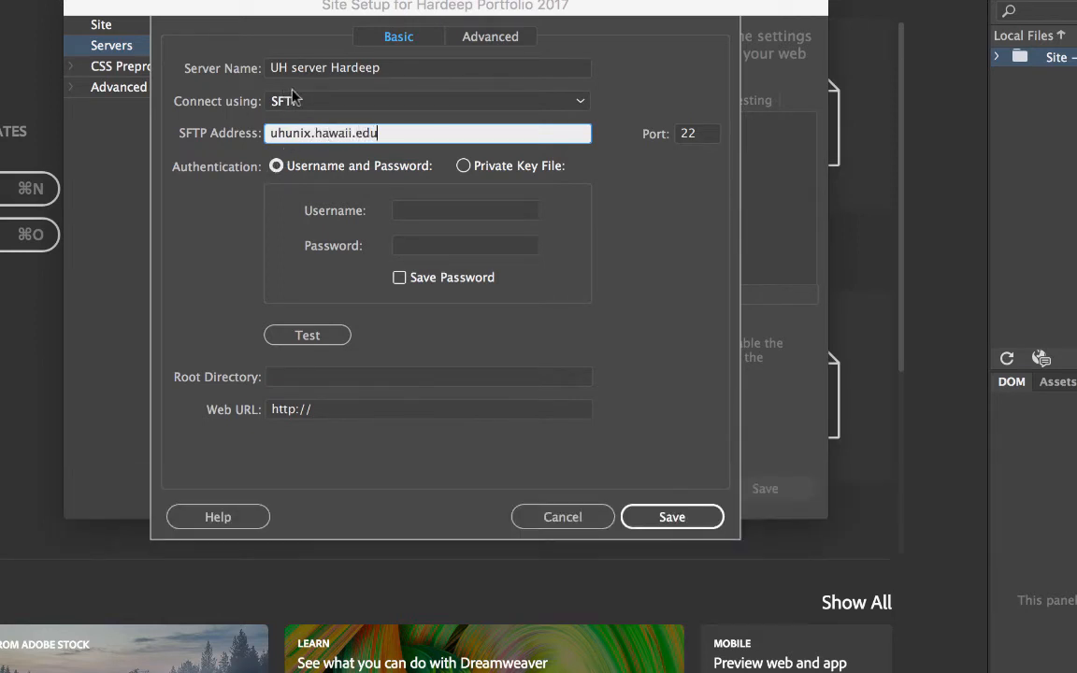
# Step: Authenticate the server with username and password, entering the account username and the account password with saving enabled, and test the connection
pyautogui.click(276, 166)
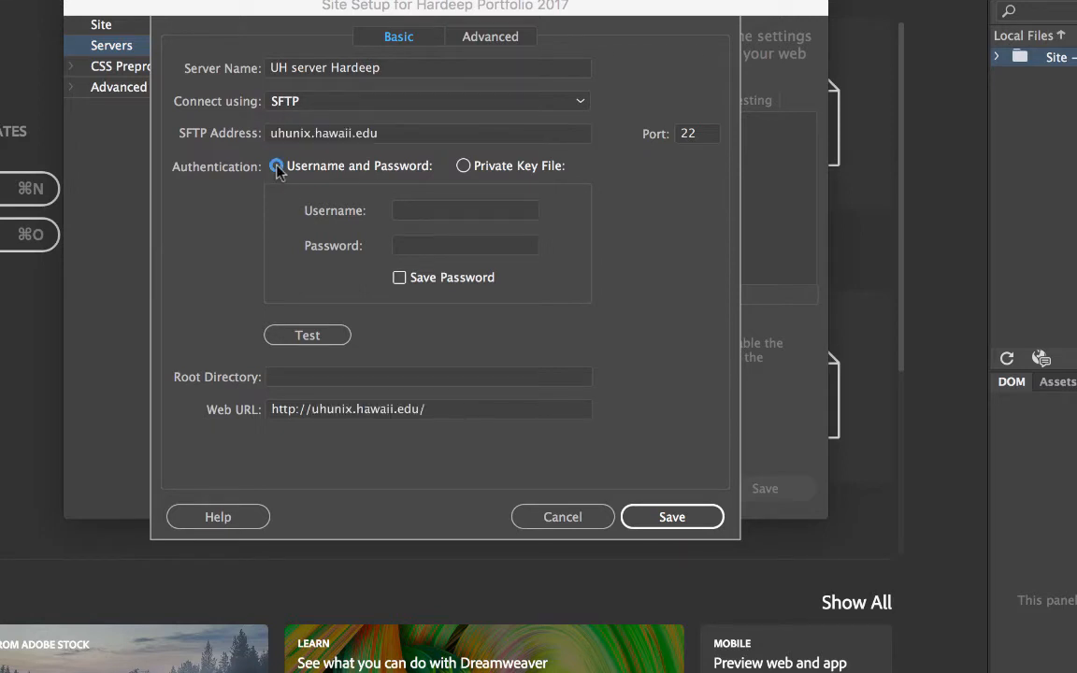
pyautogui.click(414, 211)
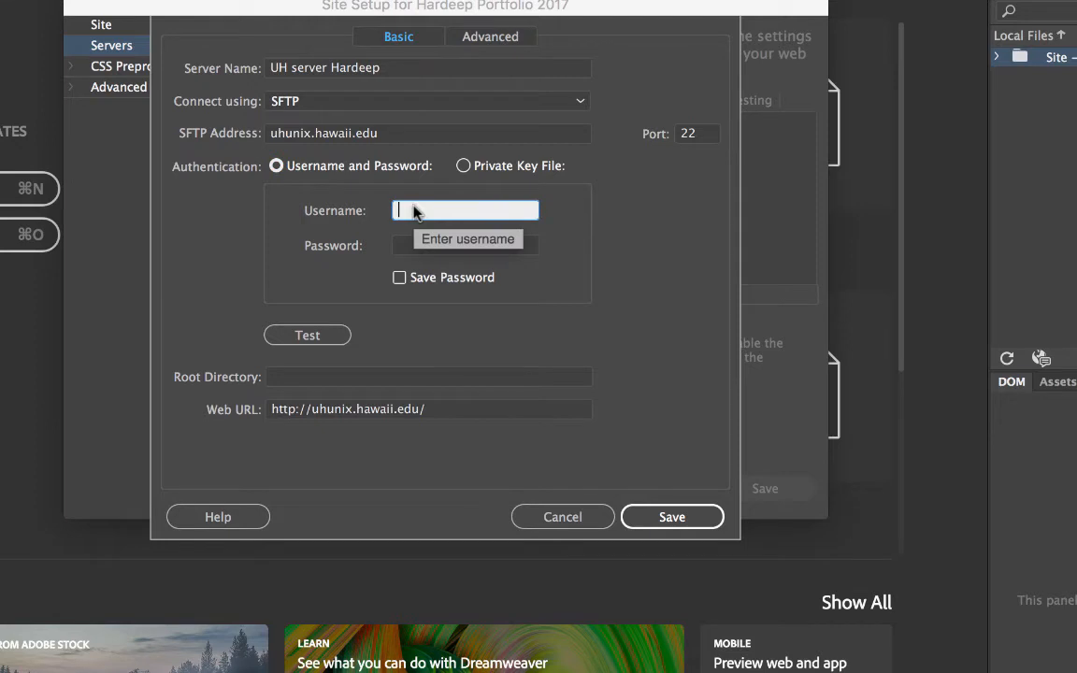
pyautogui.write('hardeep')
pyautogui.press('Tab')
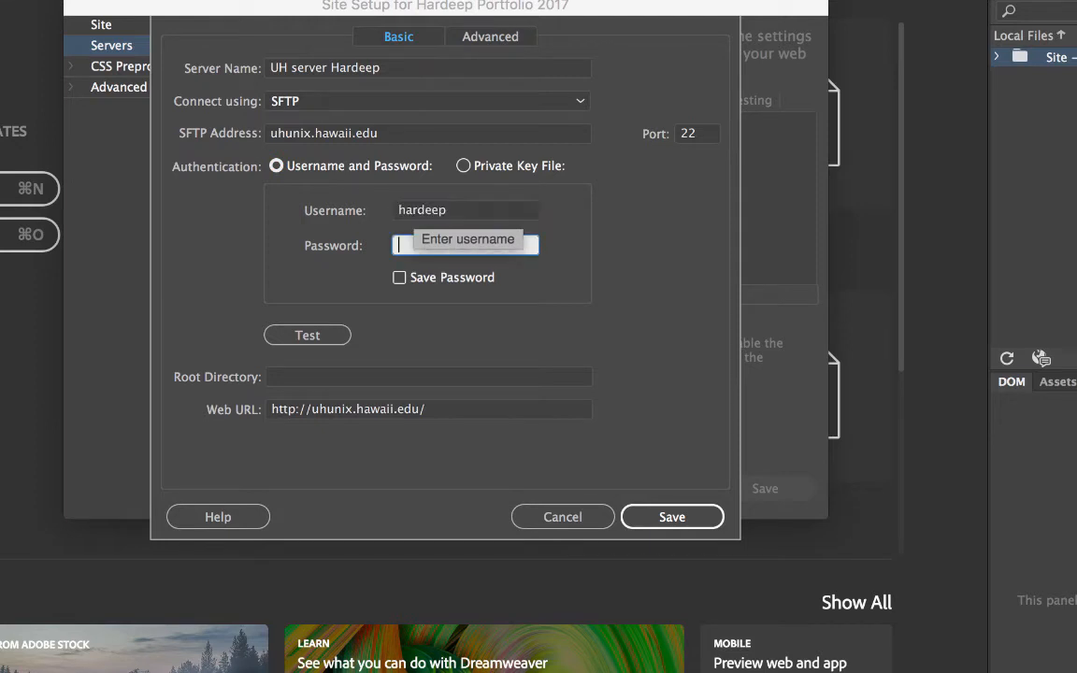
pyautogui.write('••')
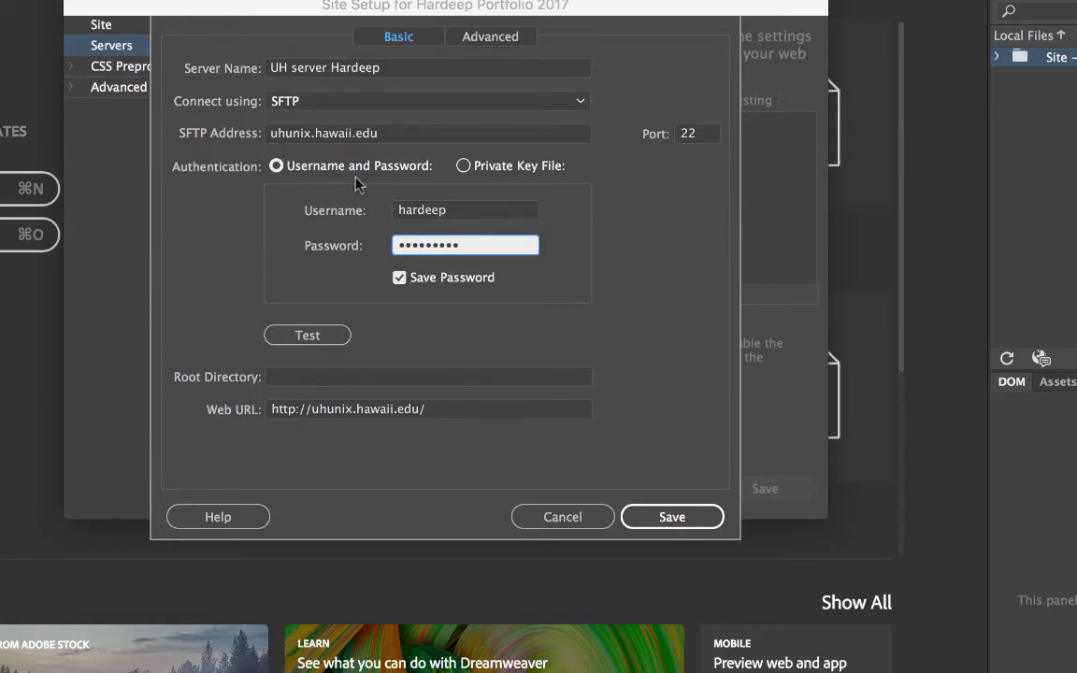
pyautogui.click(314, 339)
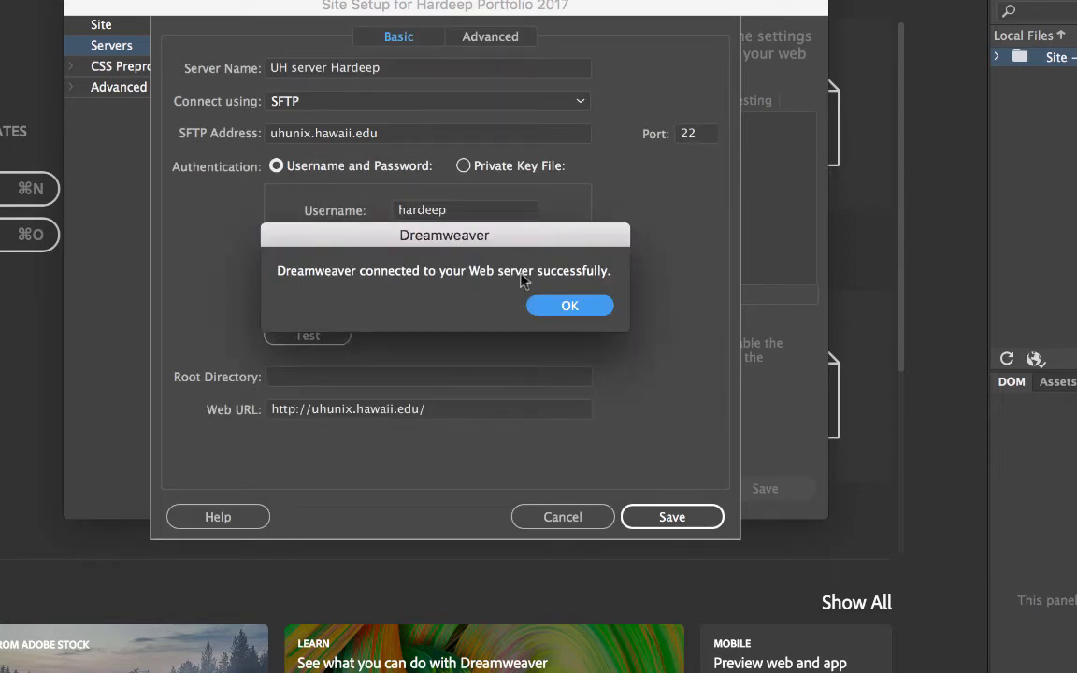
pyautogui.click(570, 306)
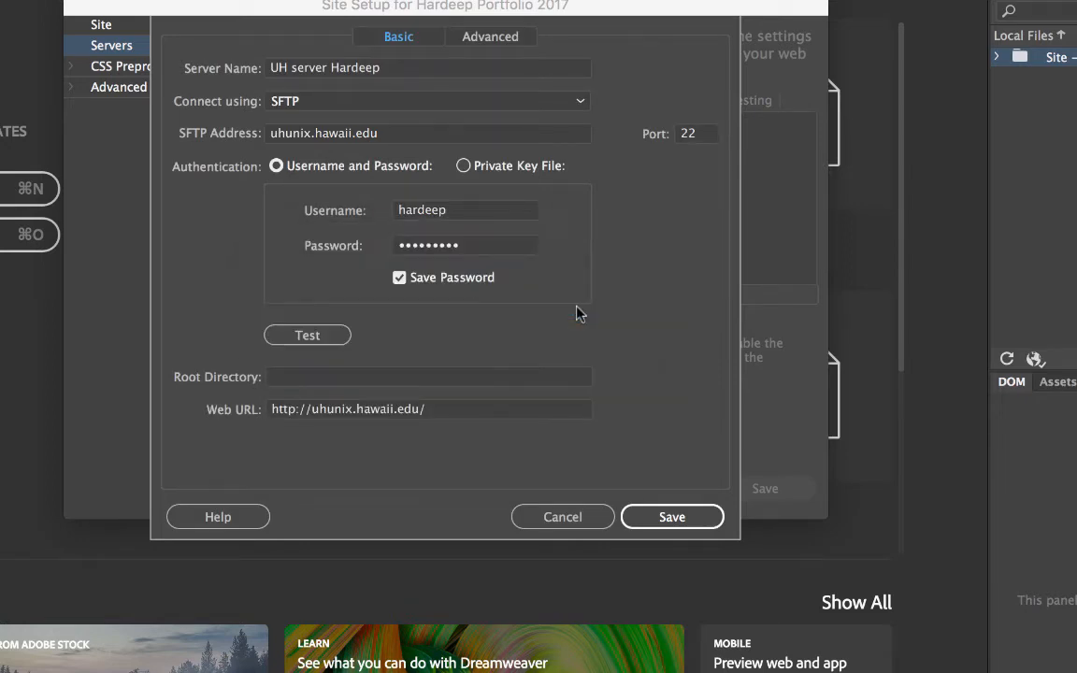
# Step: Set the server's root directory to public_html
pyautogui.click(277, 377)
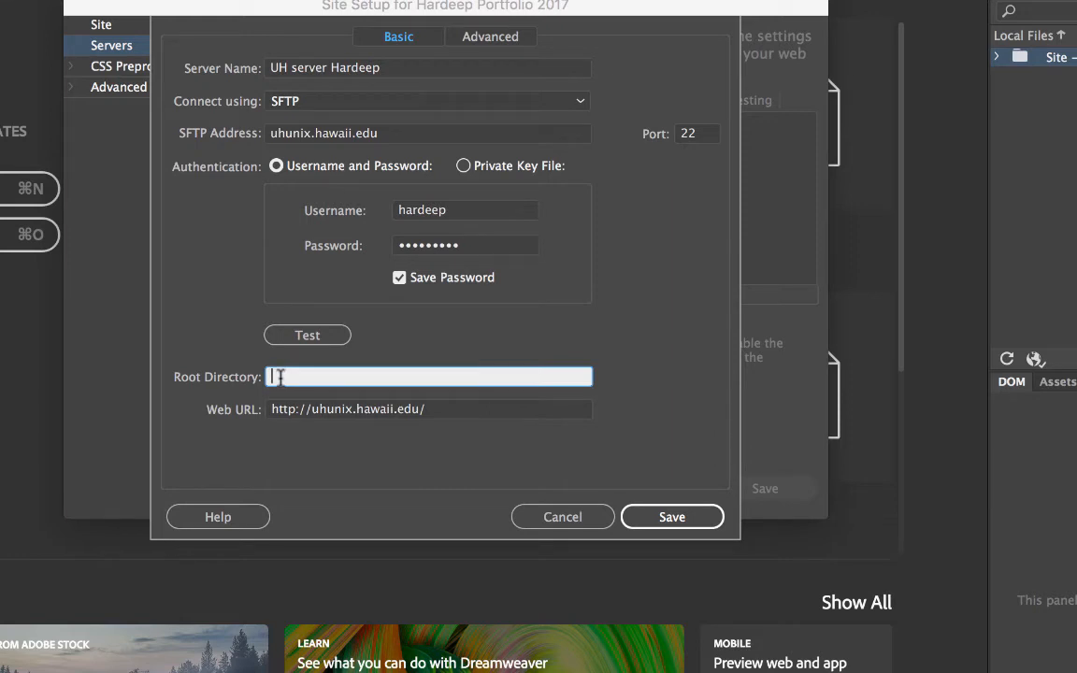
pyautogui.write('public')
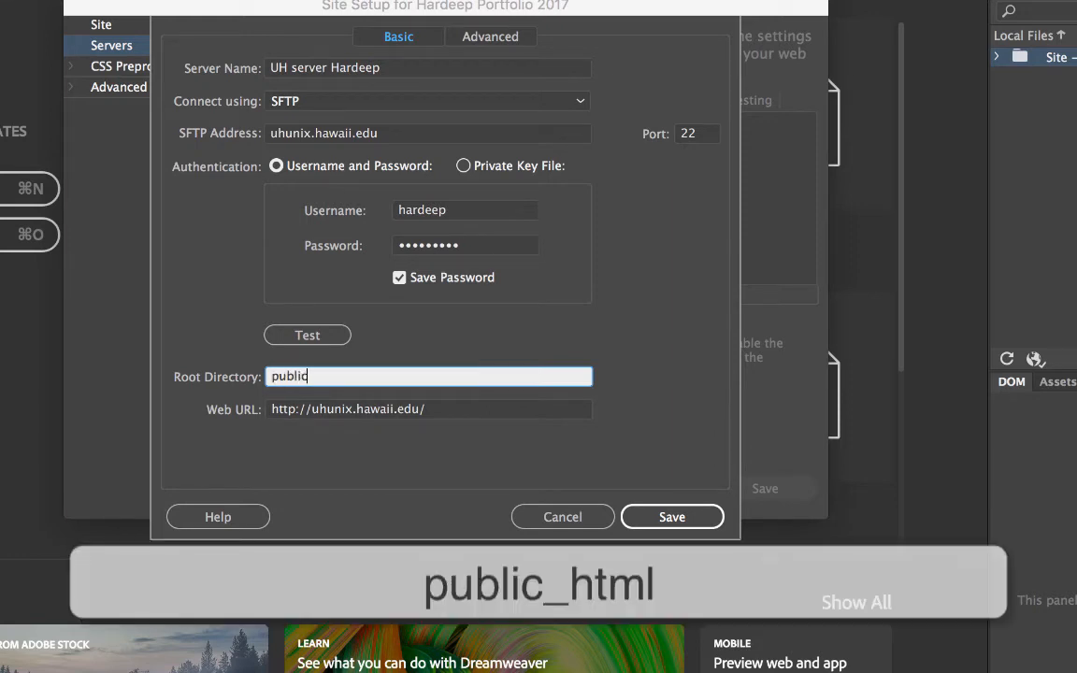
pyautogui.write('_html')
pyautogui.click(439, 413)
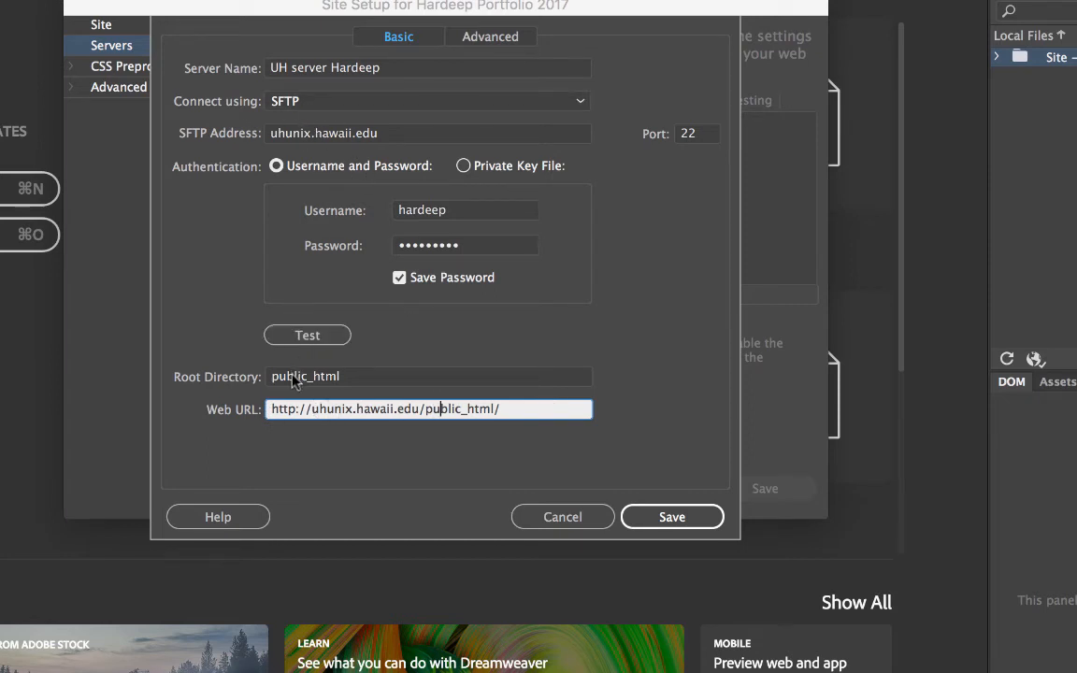
pyautogui.moveTo(311, 408); pyautogui.dragTo(543, 408)
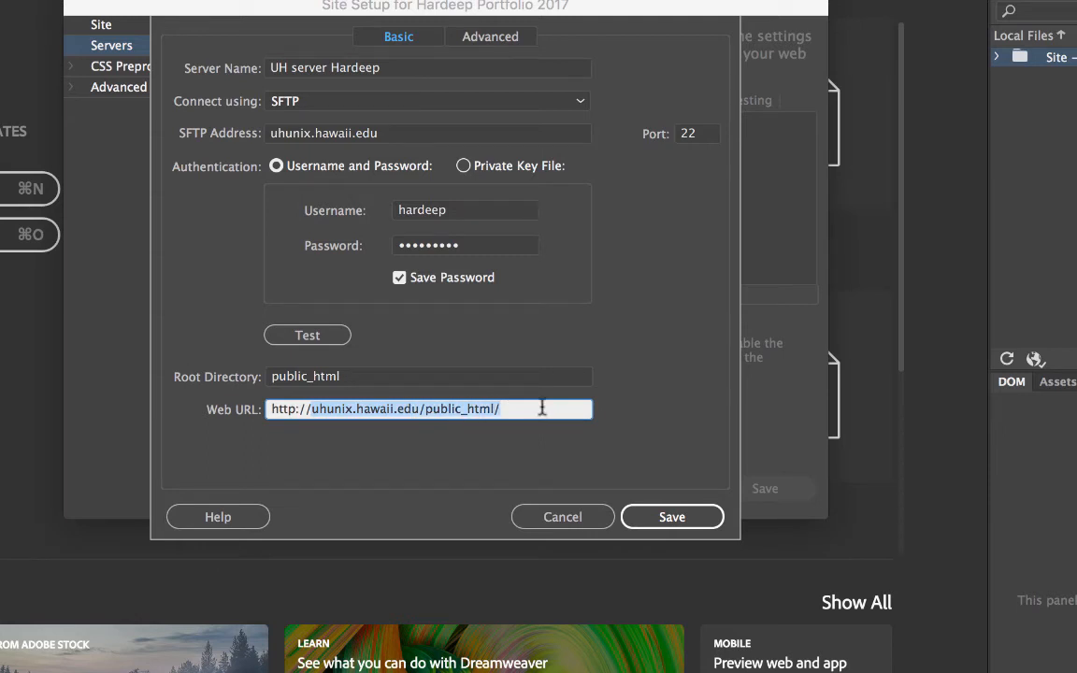
pyautogui.write('www')
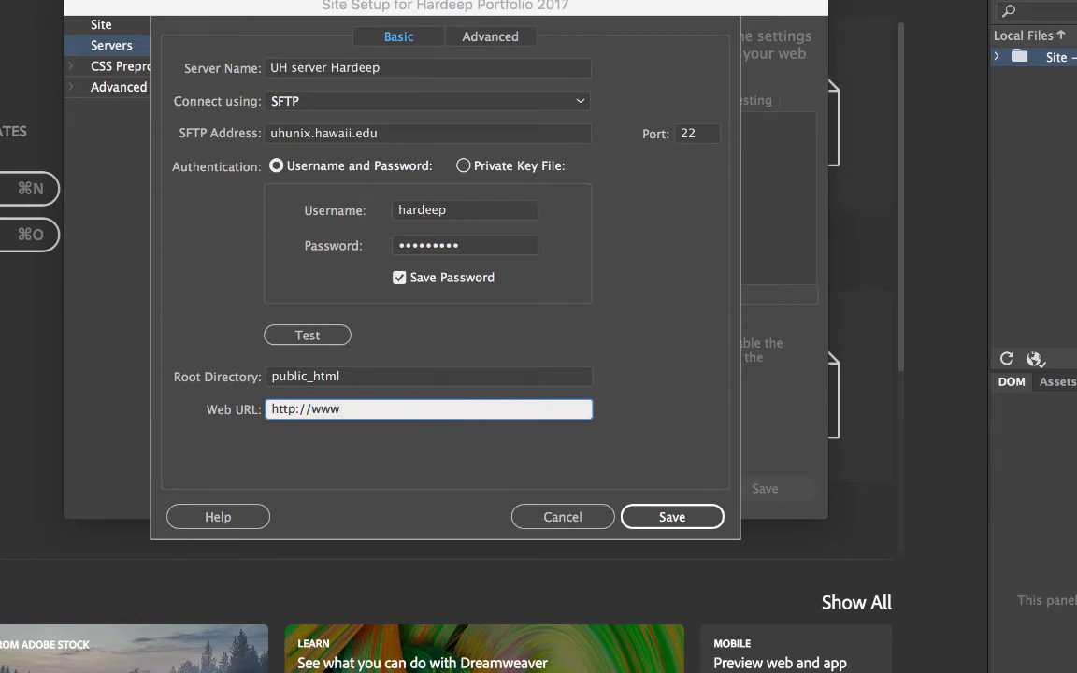
pyautogui.write('2.hawaii.edu/~harde')
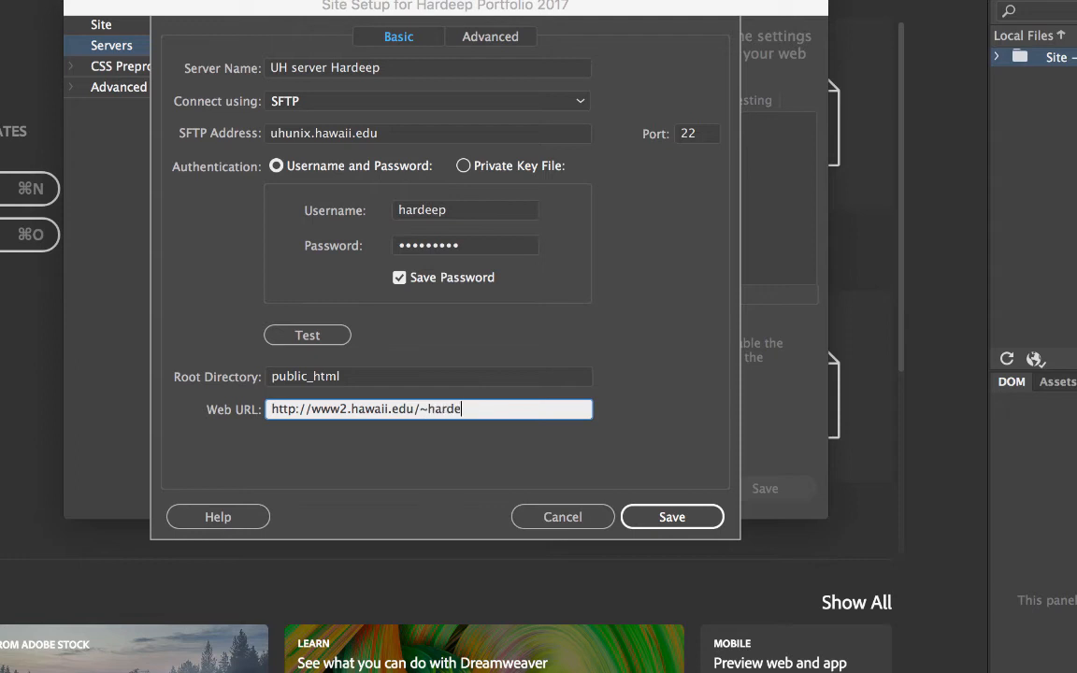
pyautogui.write('ep')
pyautogui.click(665, 517)
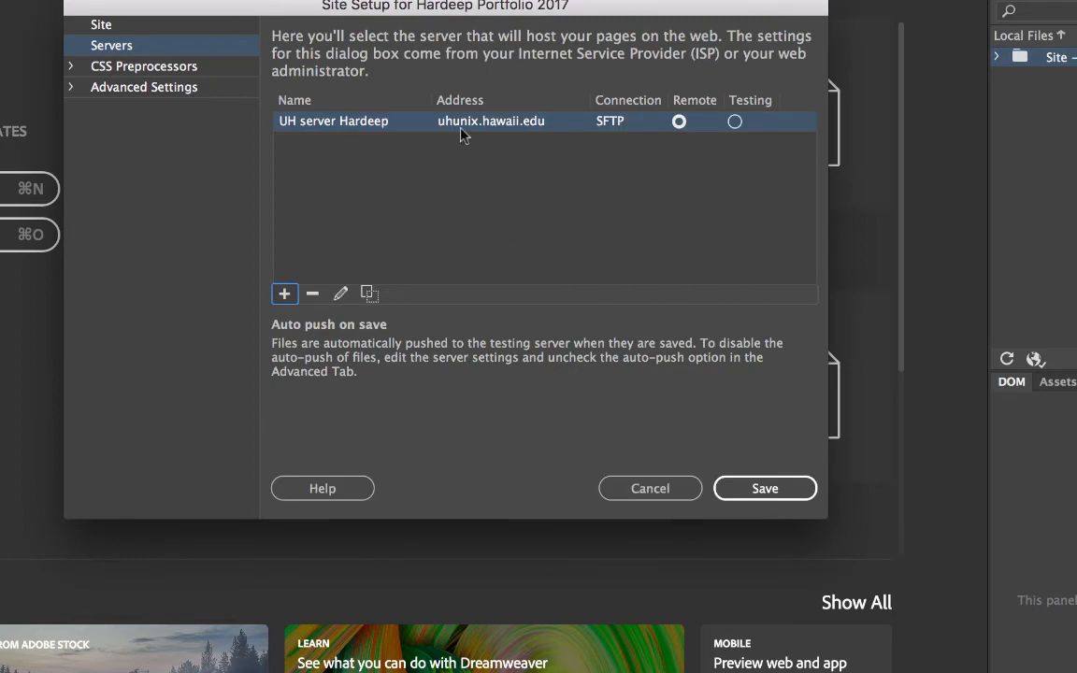
# Step: Review the UH server's advanced remote and testing server options, and save the server and the site setup
pyautogui.doubleClick(409, 127)
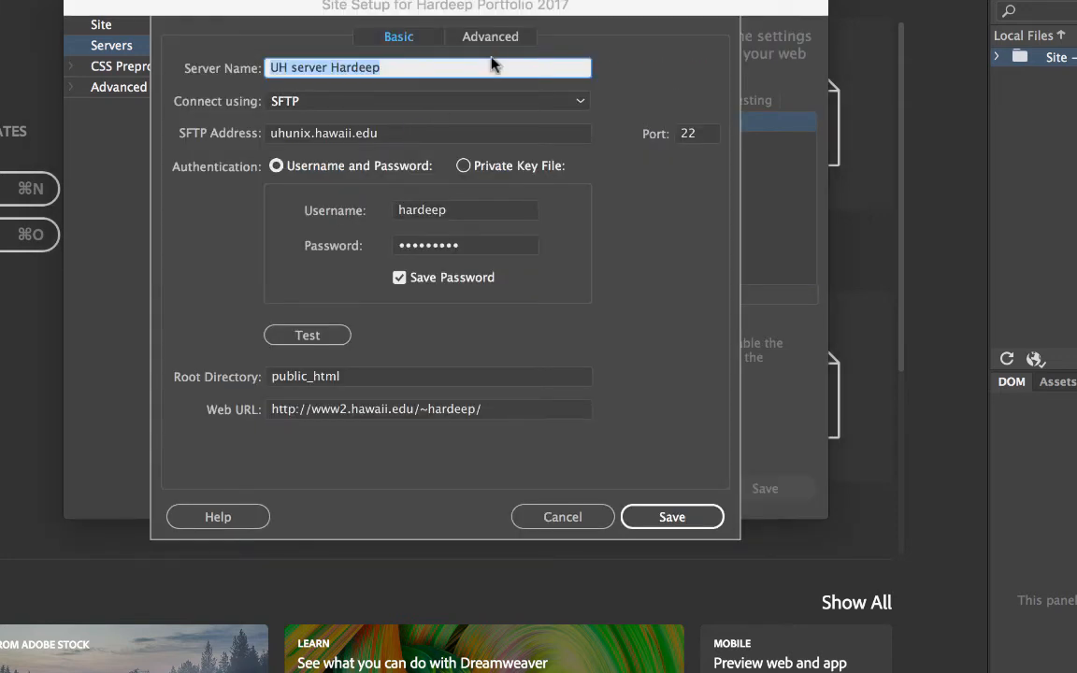
pyautogui.click(501, 40)
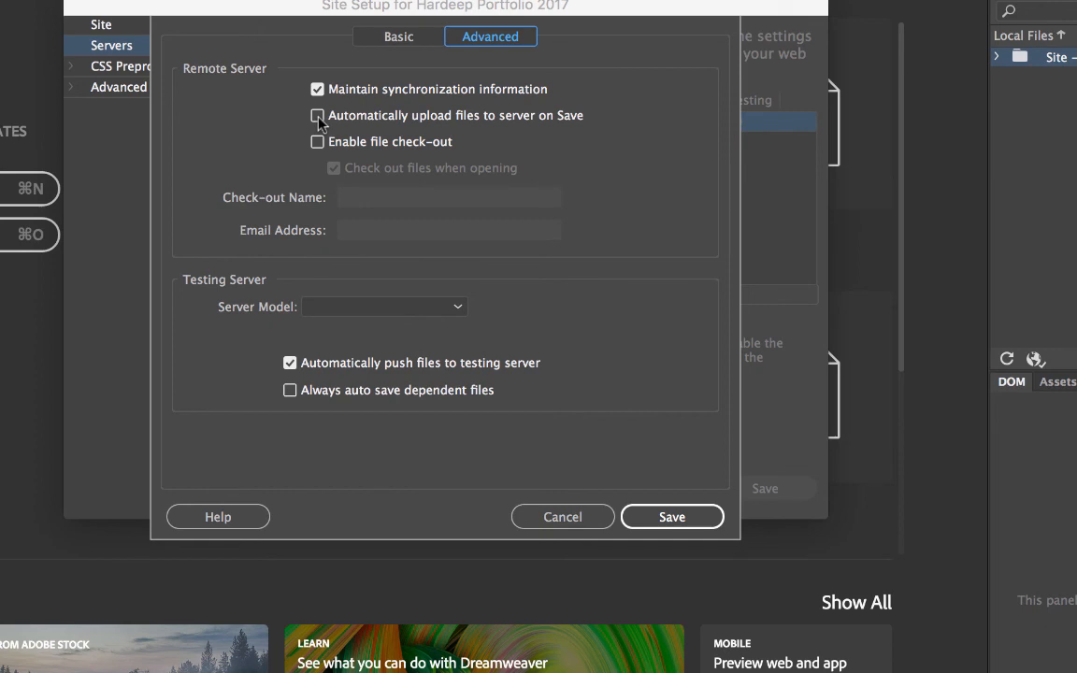
pyautogui.click(699, 517)
pyautogui.click(766, 490)
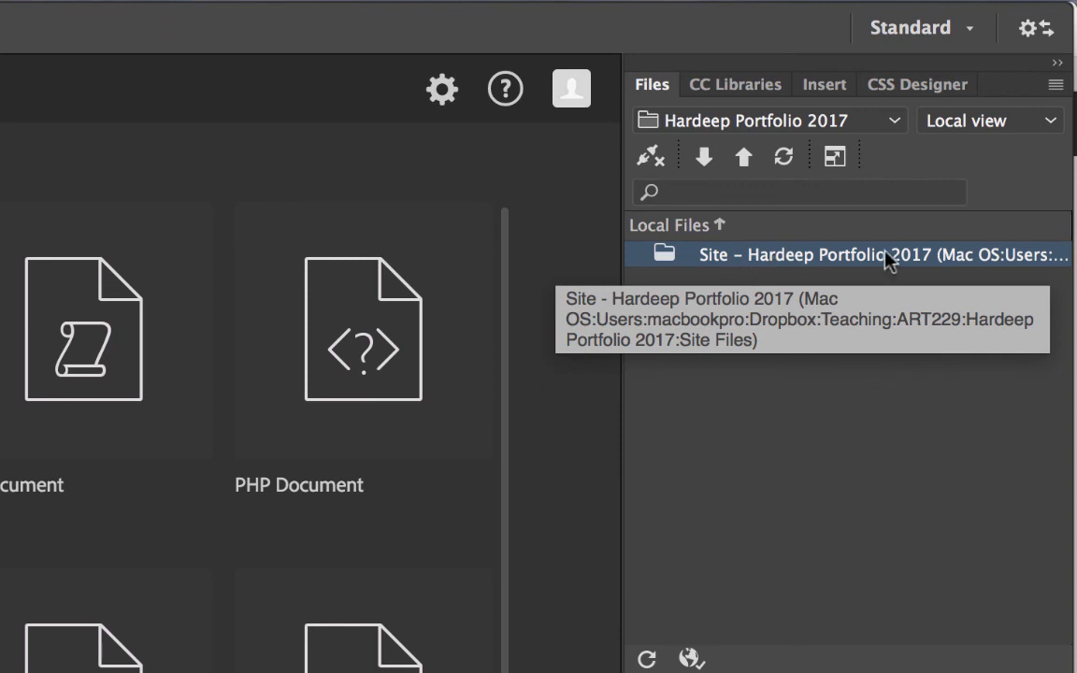
pyautogui.click(966, 129)
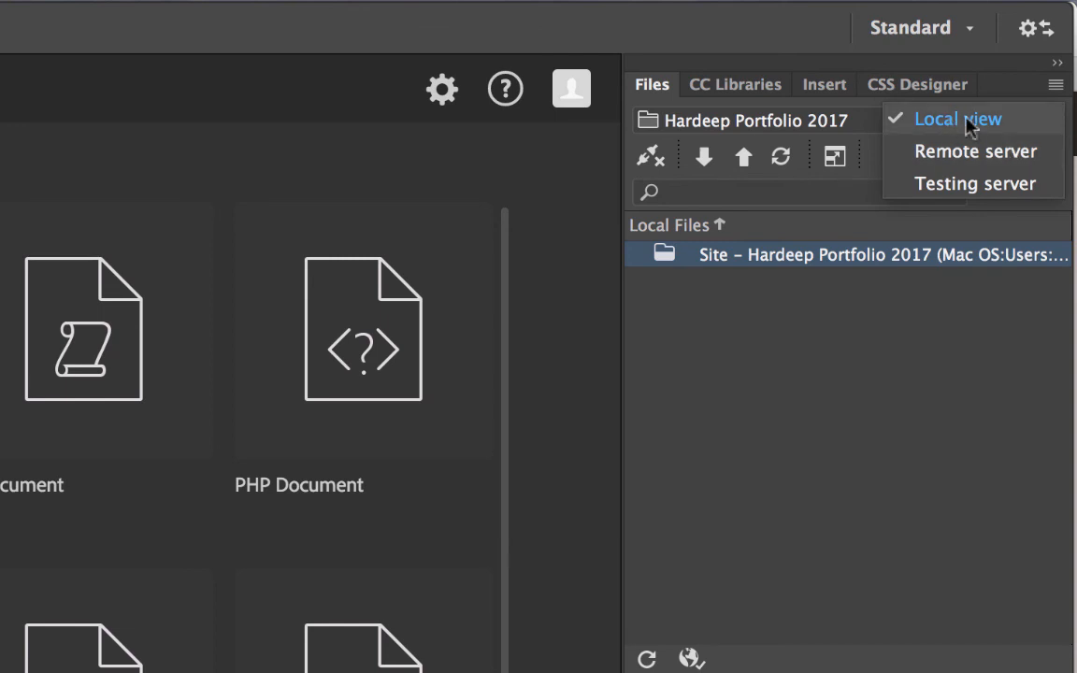
pyautogui.click(828, 391)
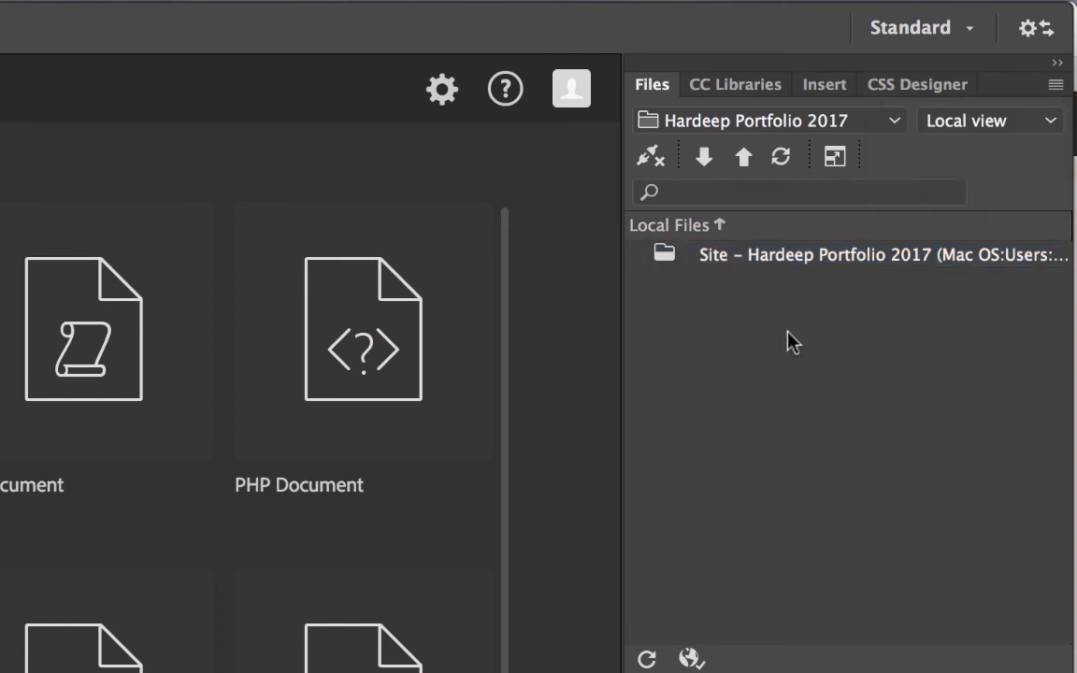